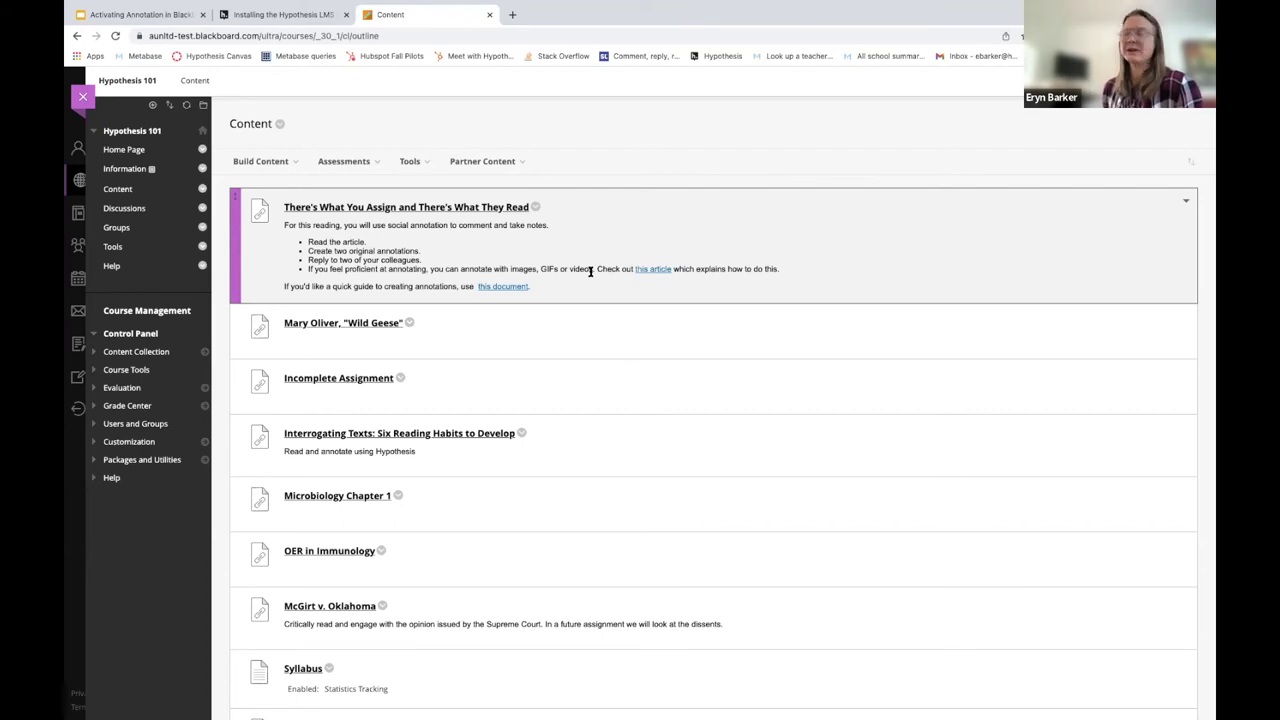
- Open the "There's What You Assign and There's What They Read" reading, widen the annotation sidebar and review the existing annotations
left_click(467, 208)
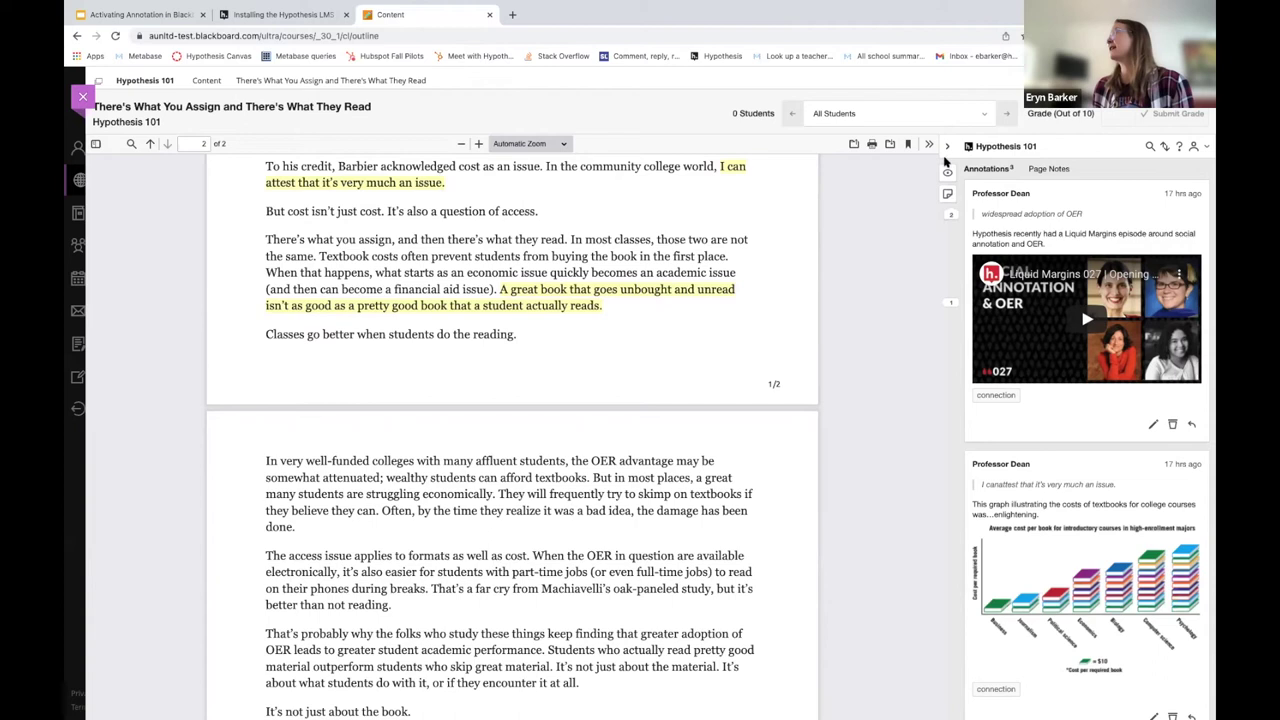
left_click_drag(946, 150, 858, 155)
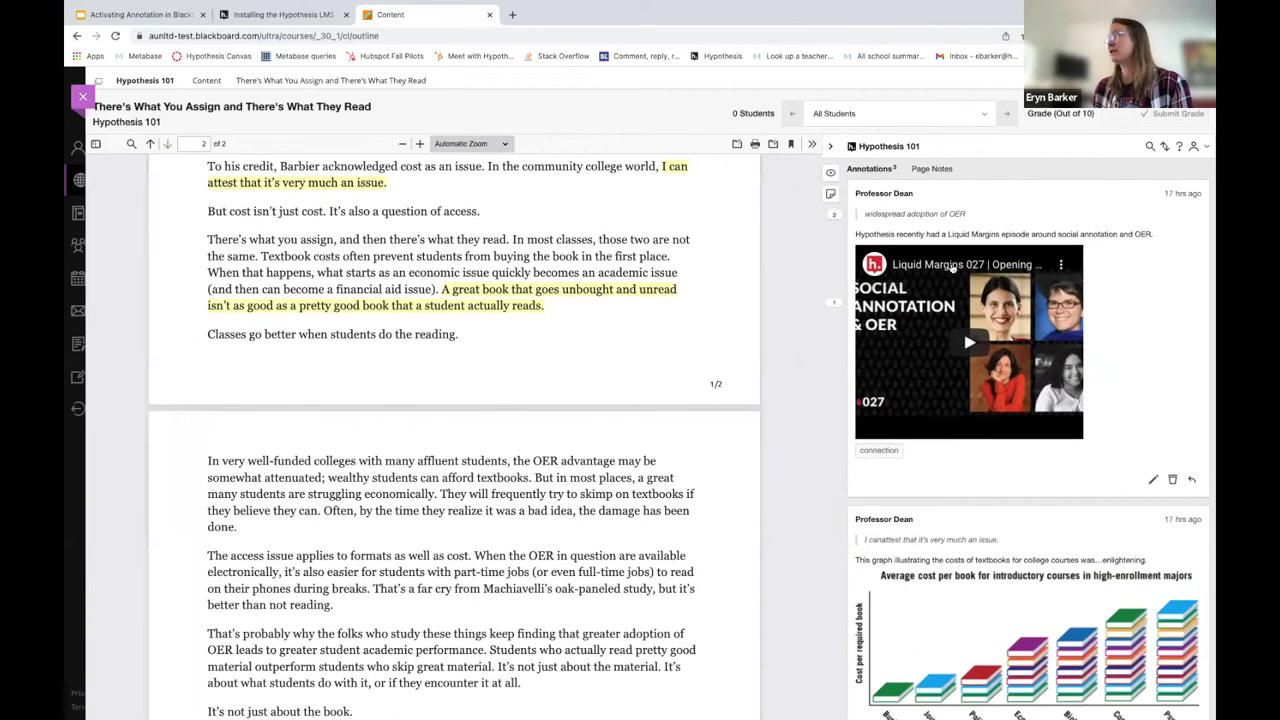
scroll(955, 280, "down", 1)
scroll(955, 280, "down", 3)
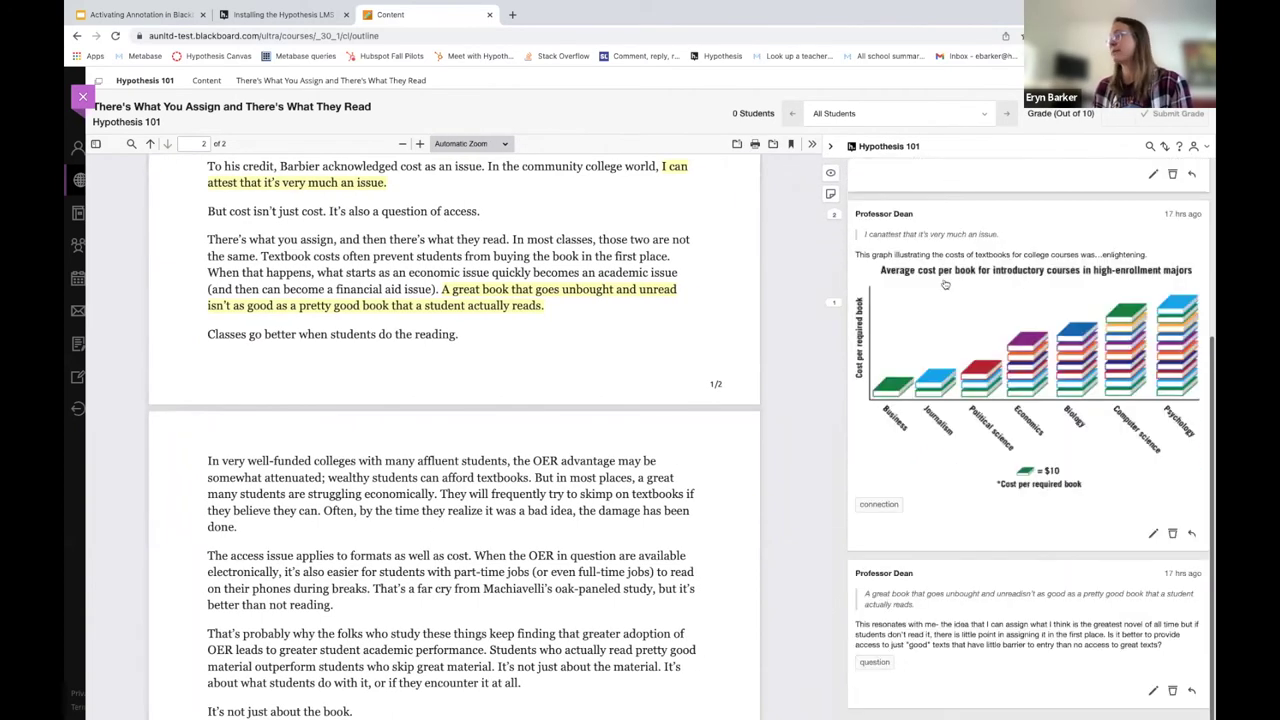
scroll(467, 386, "up", 5)
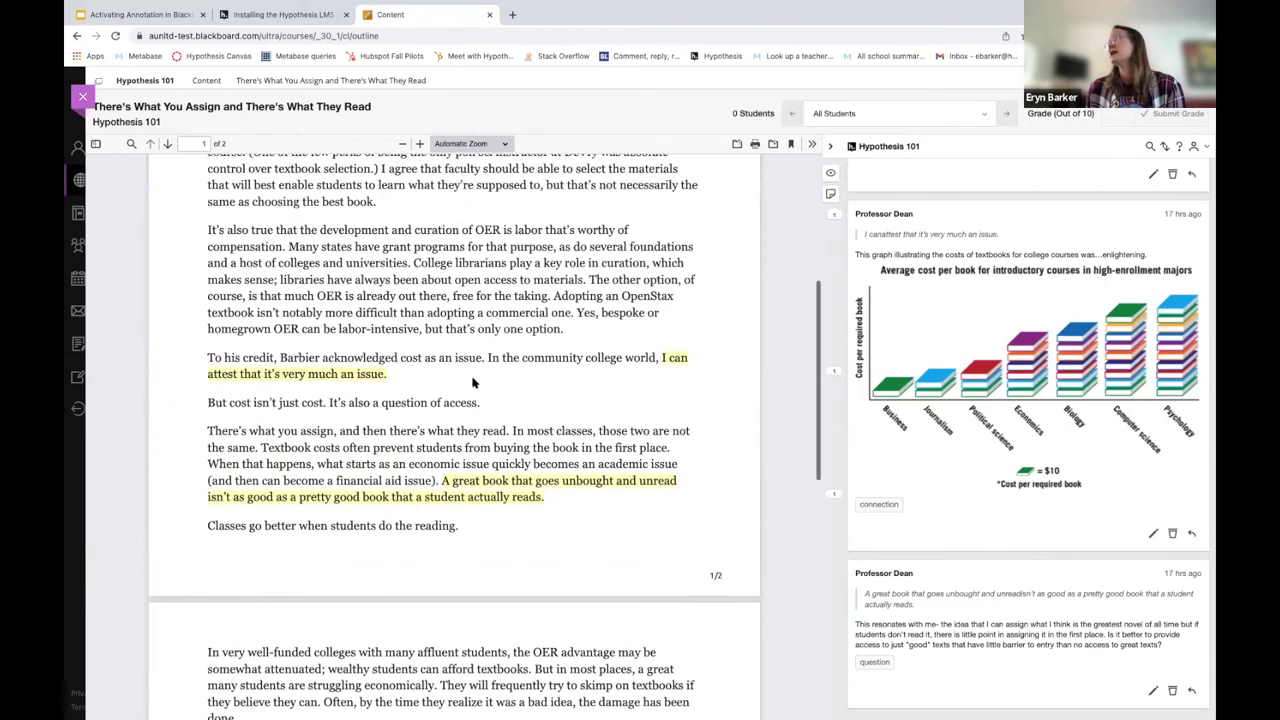
scroll(905, 352, "up", 4)
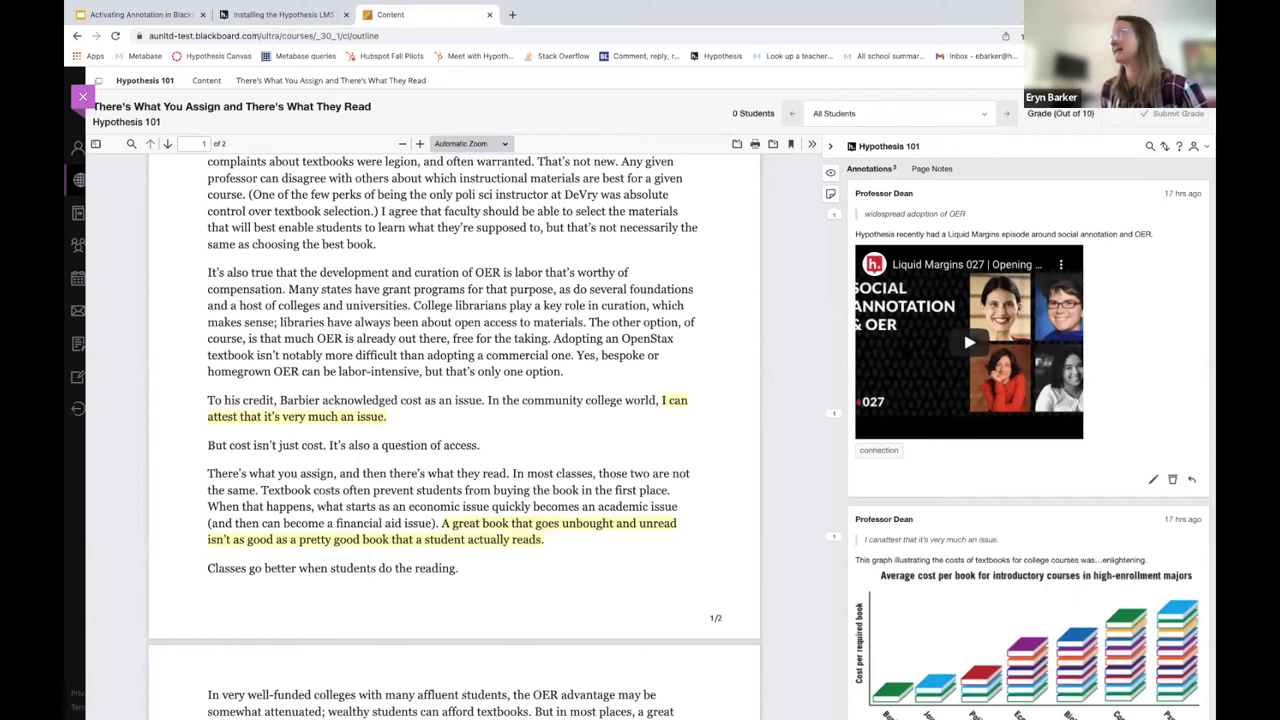
scroll(914, 359, "down", 3)
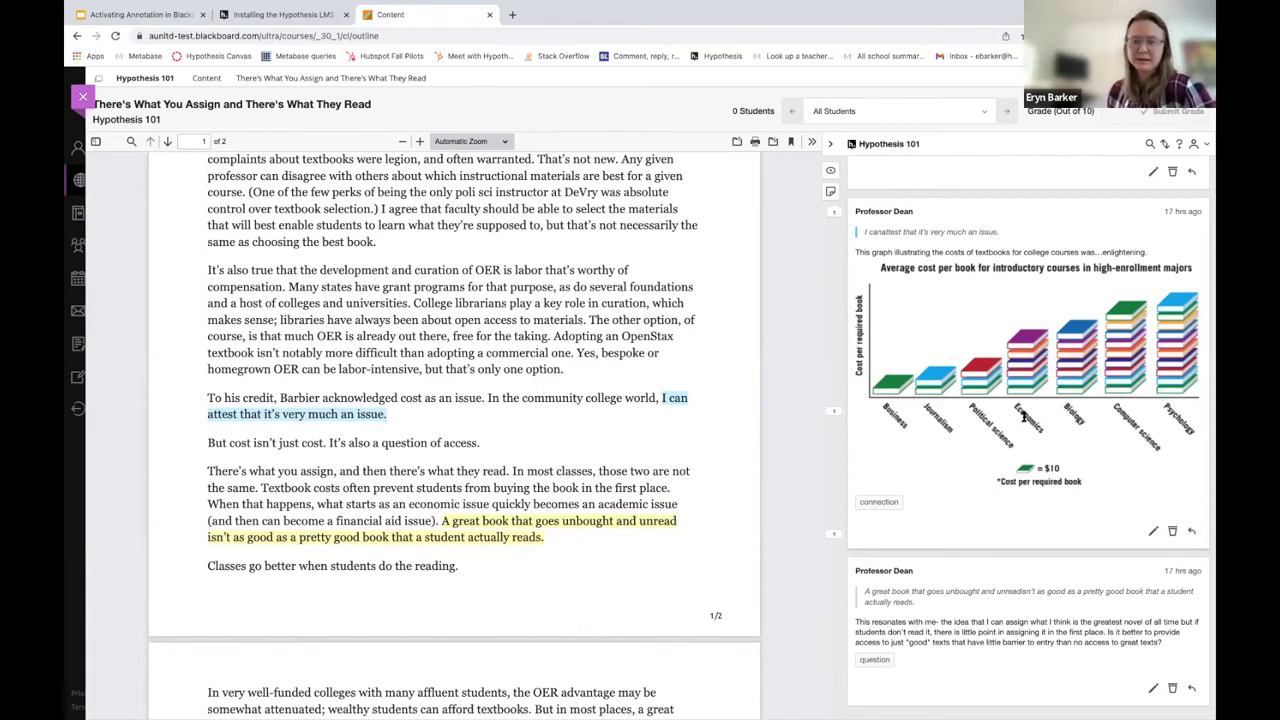
scroll(1010, 400, "up", 3)
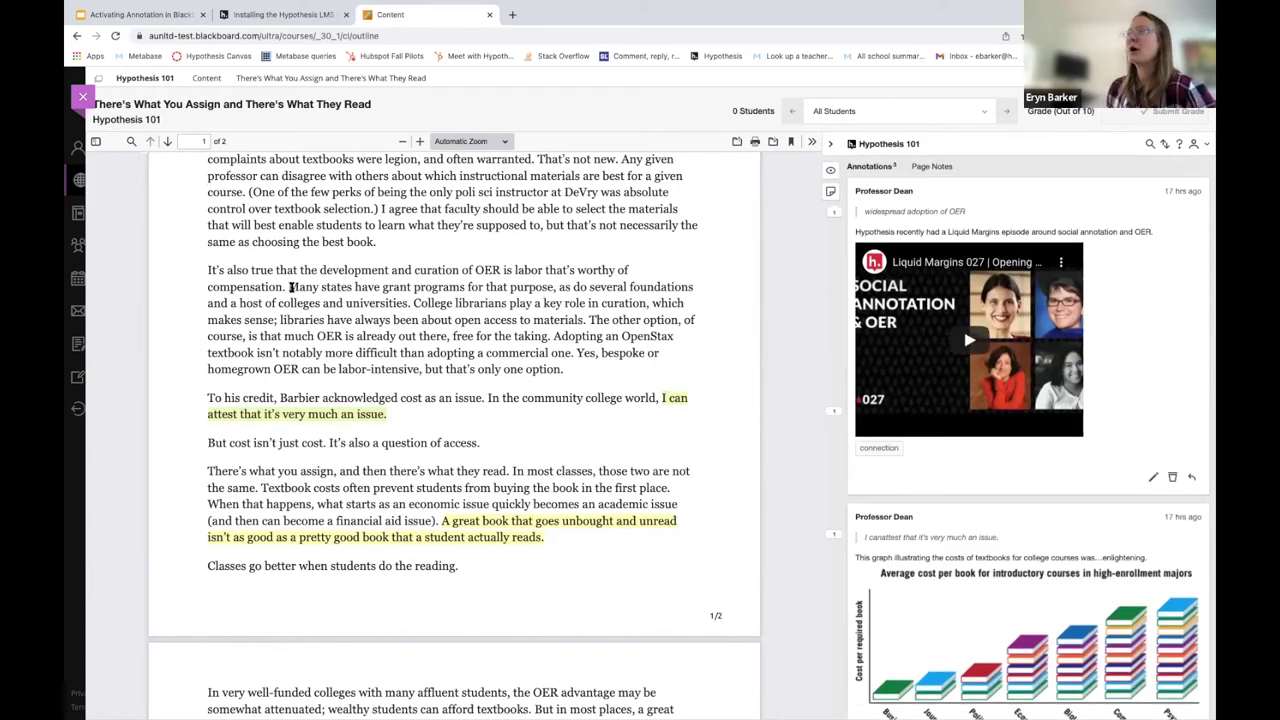
- Annotate the passage "Many states have grant programs for that purpose," with "I wonder which states have those programs?"
left_click_drag(290, 287, 555, 288)
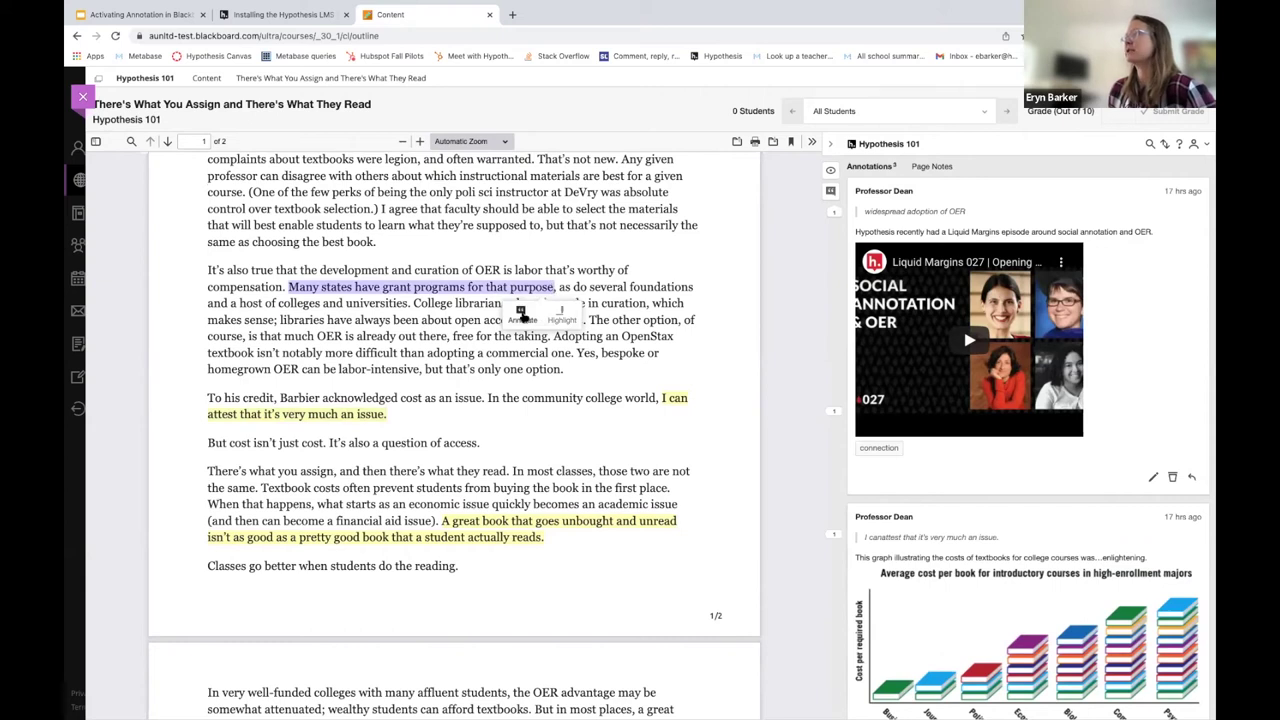
left_click(521, 313)
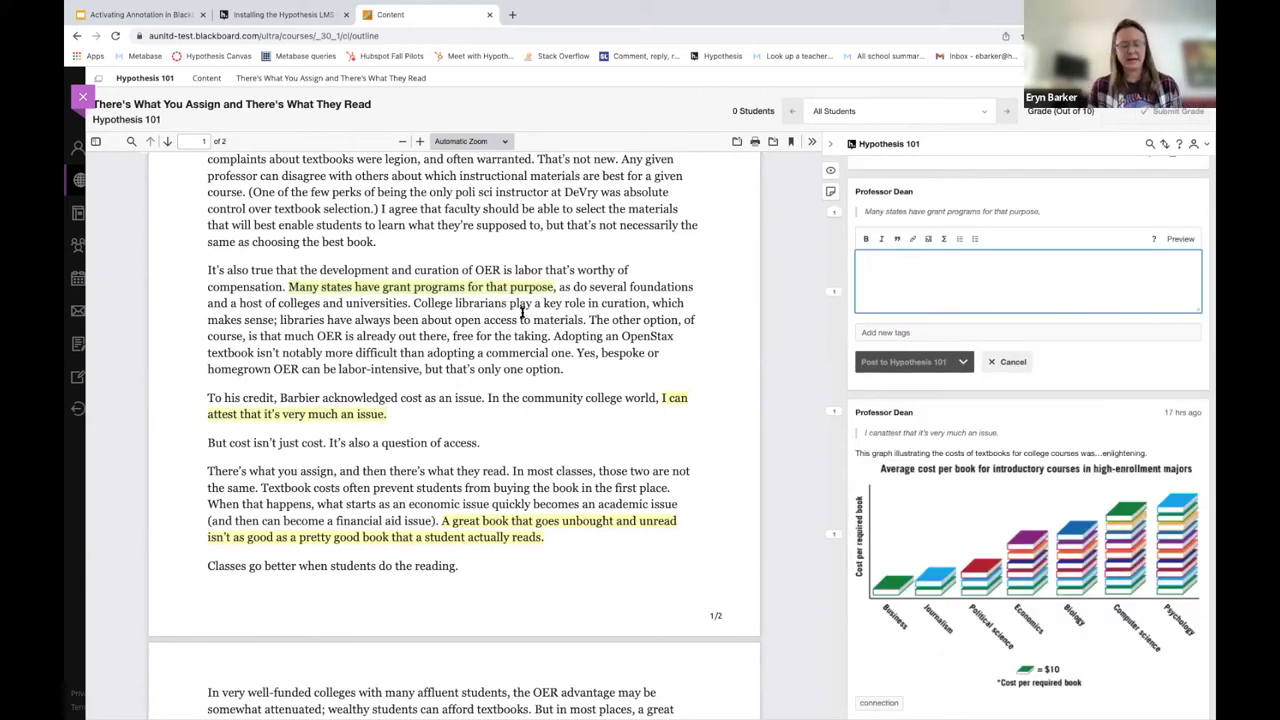
type("I wonder")
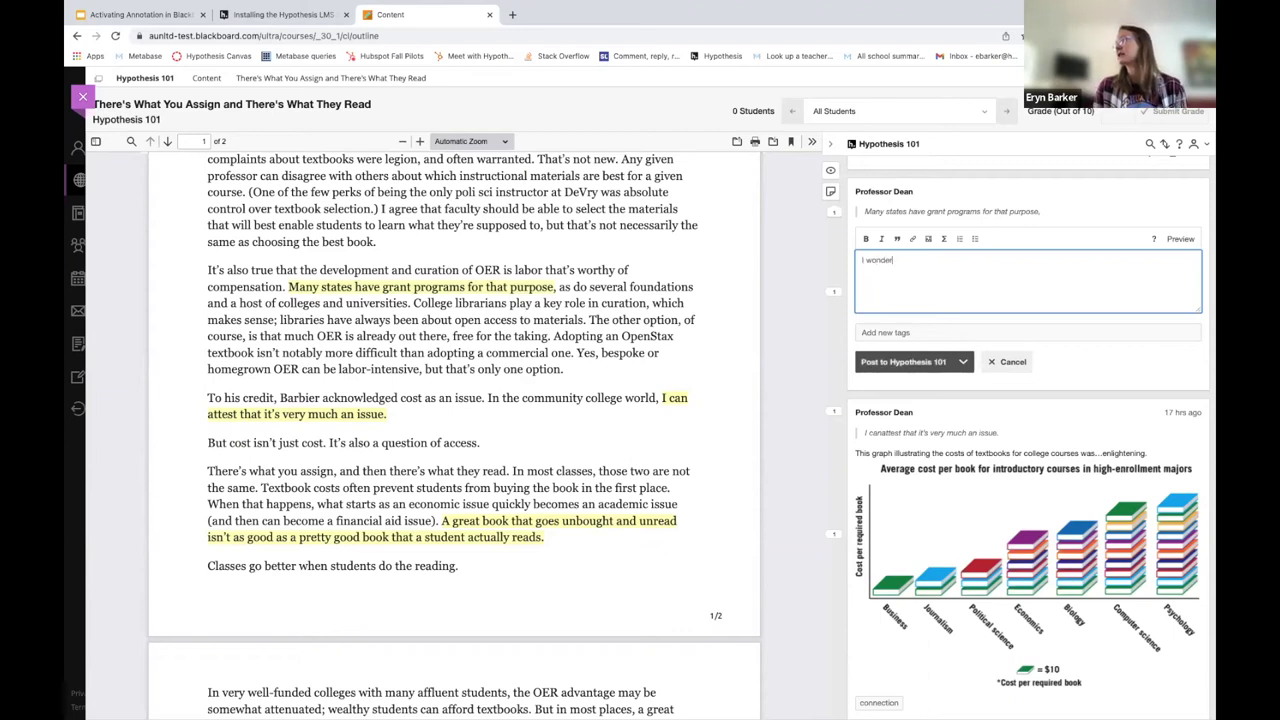
type(" which states")
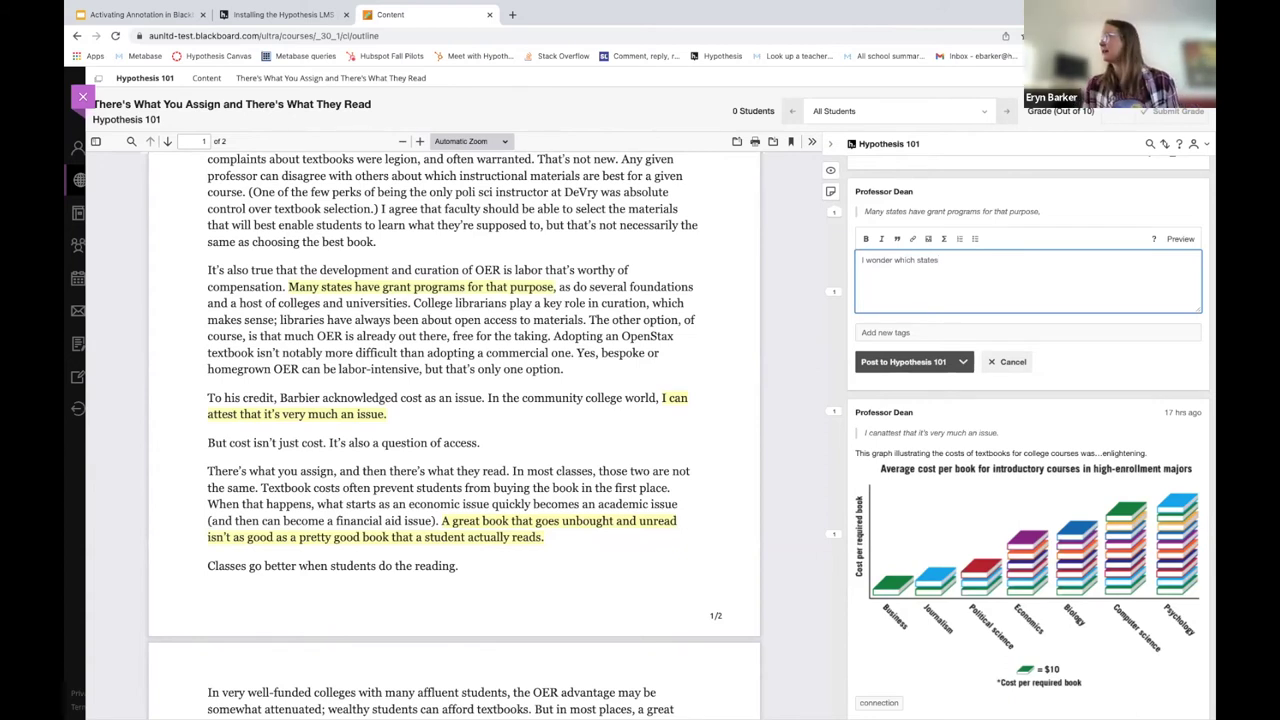
type("have thos")
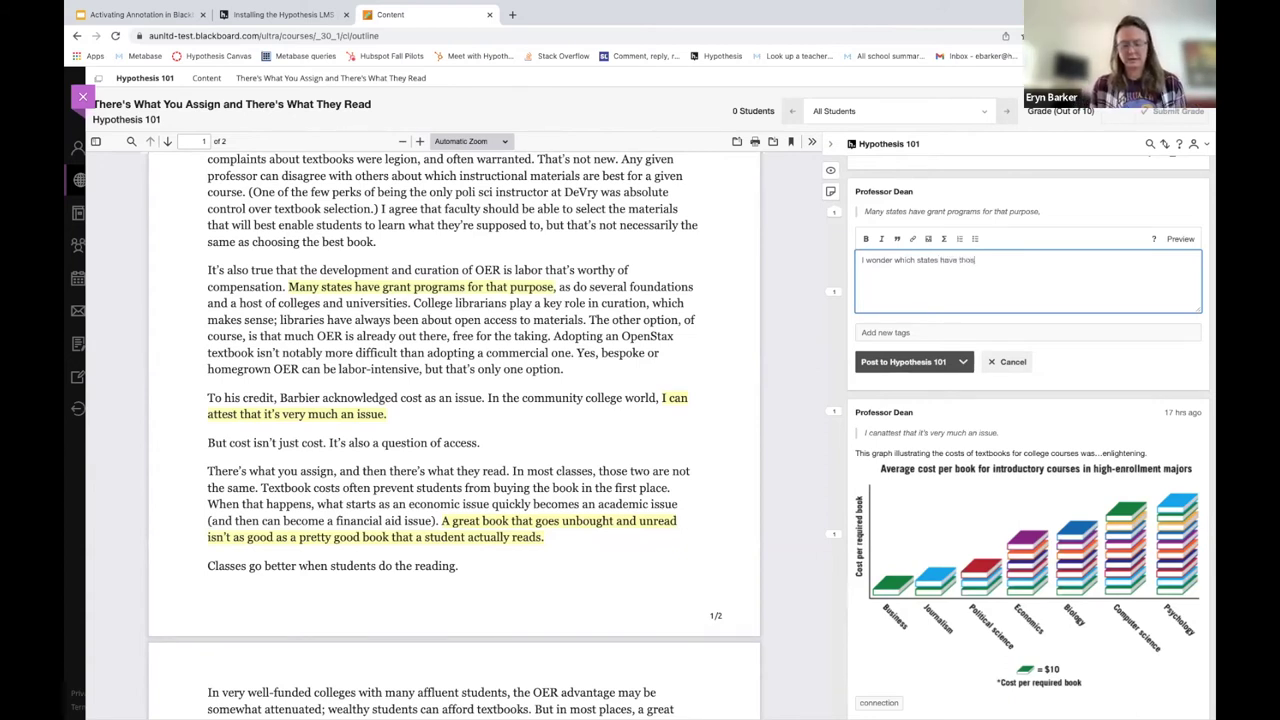
type("e program?")
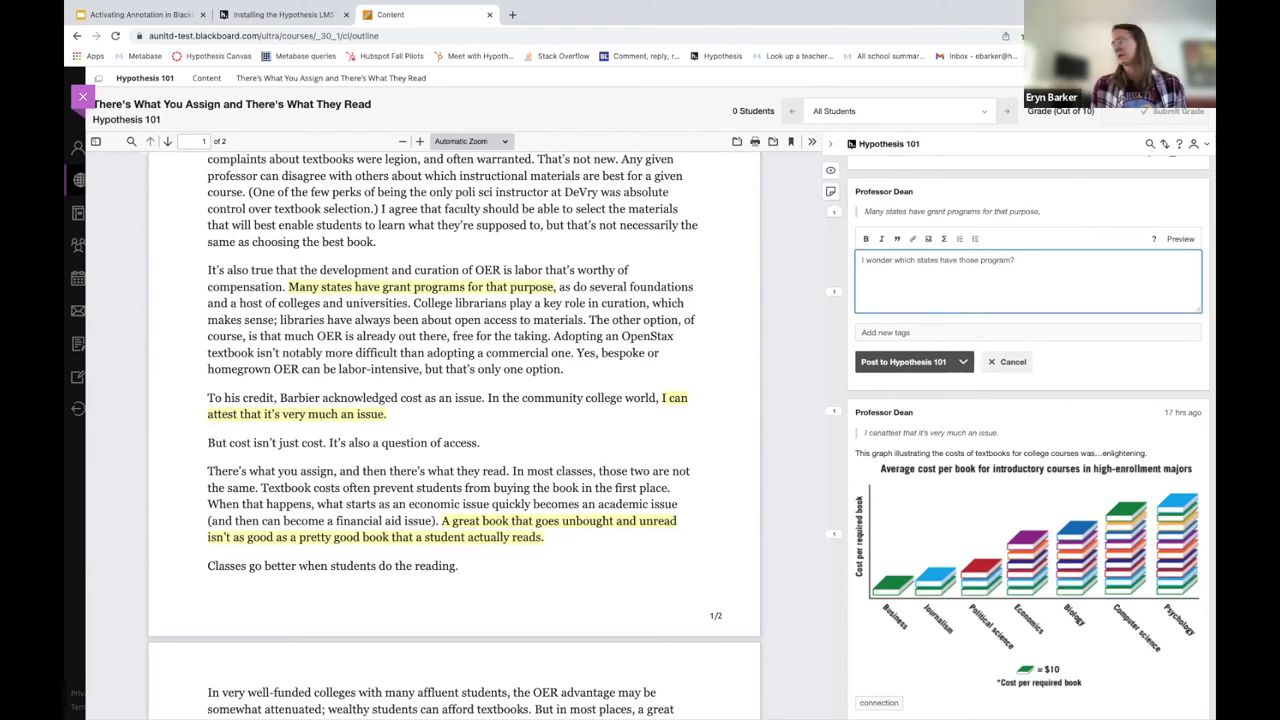
key("BackSpace")
type("s?")
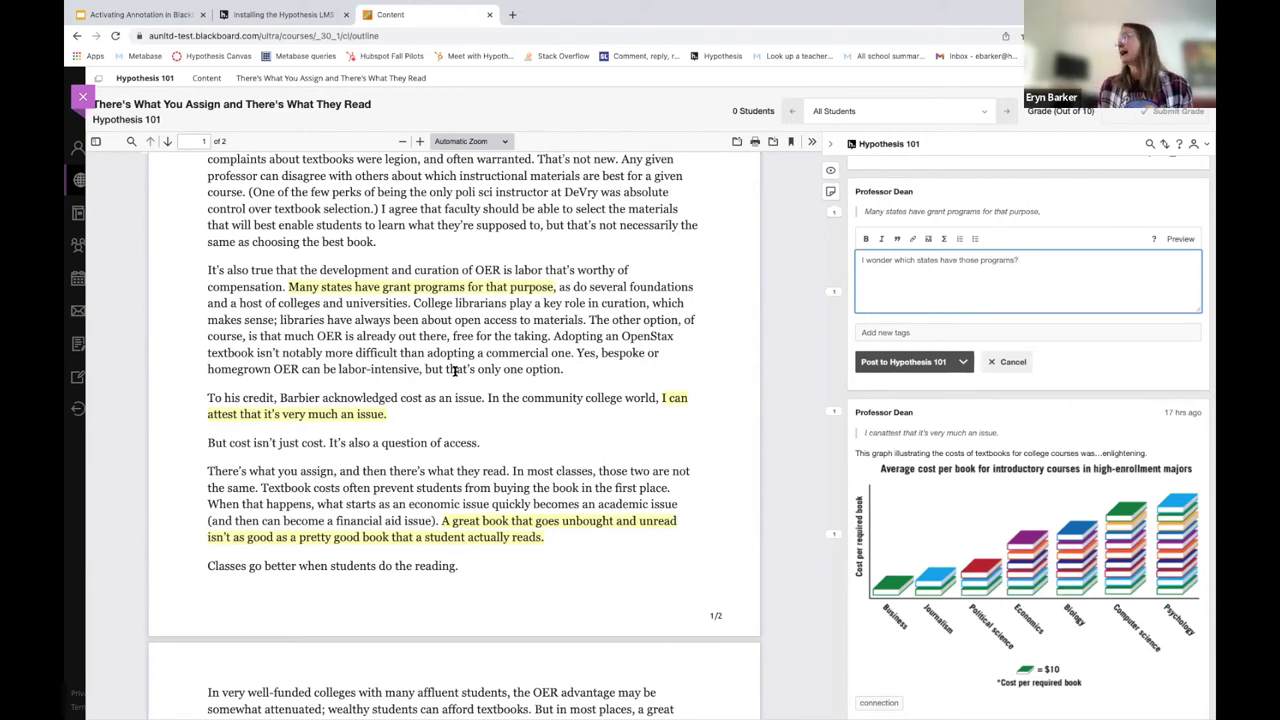
- Tag the new annotation "question" and post it to Hypothesis 101
left_click(881, 332)
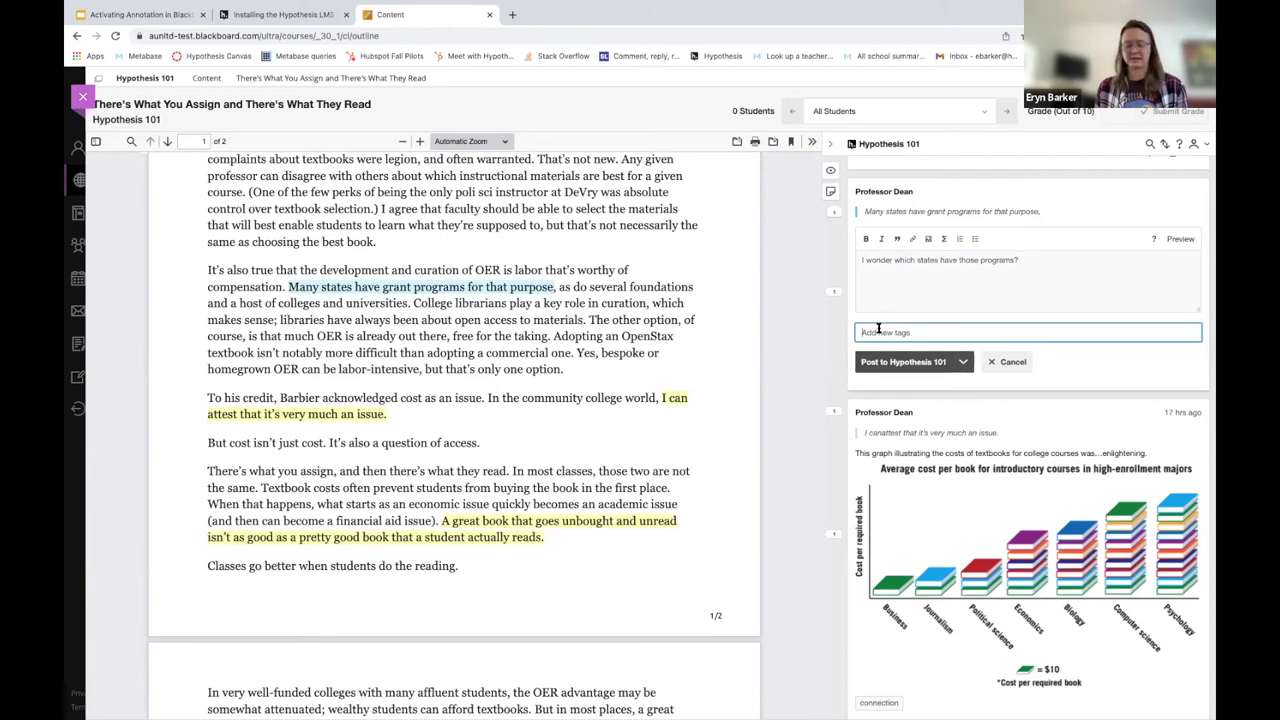
type("questi")
left_click(895, 353)
left_click(924, 382)
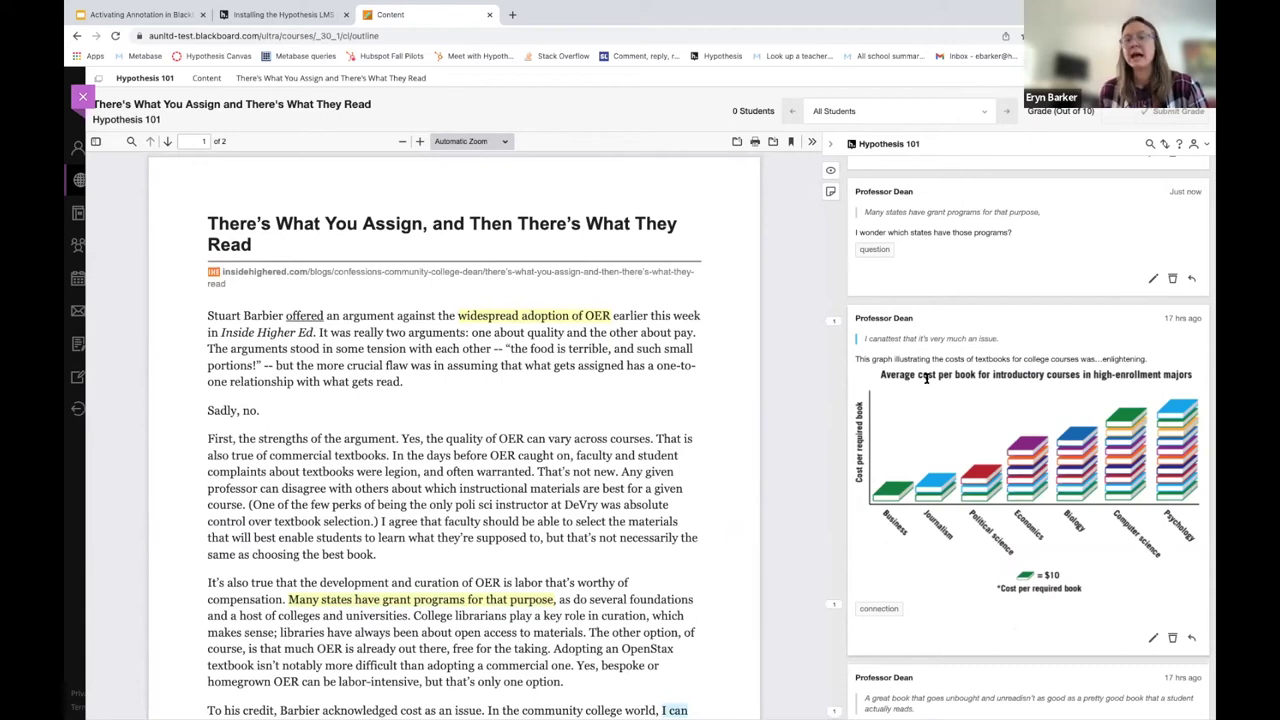
- Post the reply "I'm going to look up those states right now." to the grant programs annotation
left_click(1191, 279)
type("I cou")
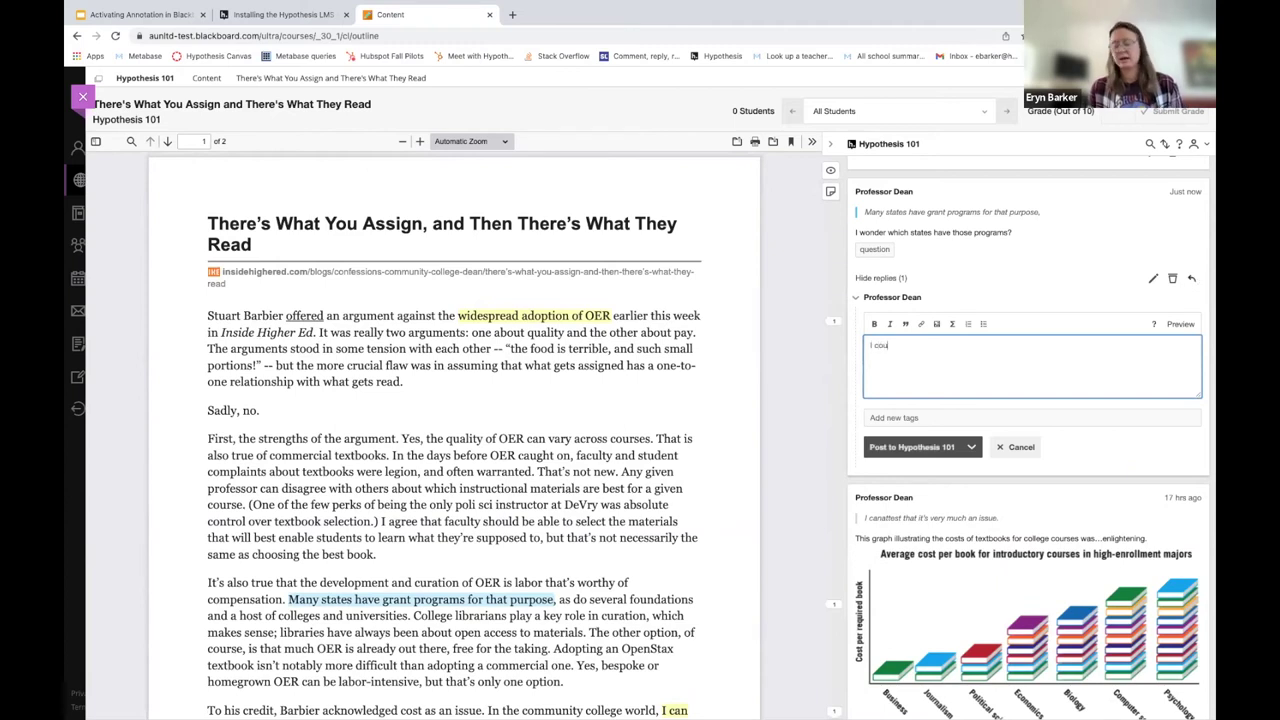
type("'m")
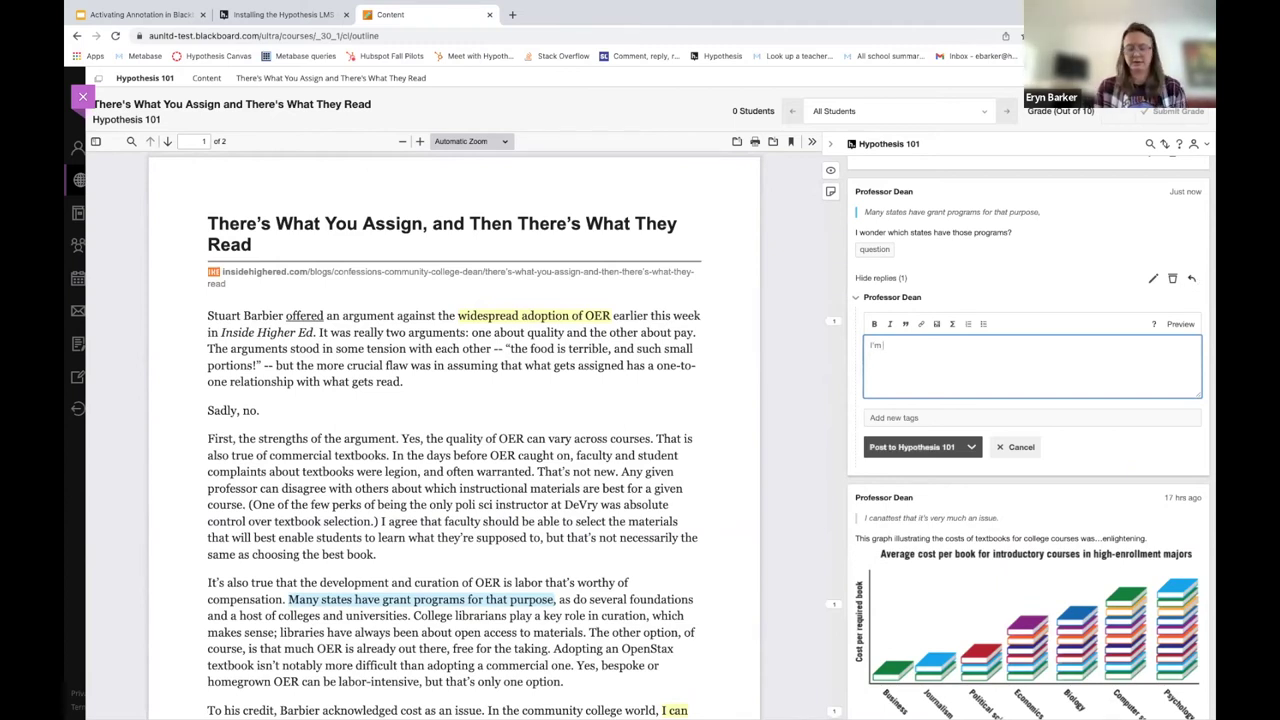
type(" going to look up")
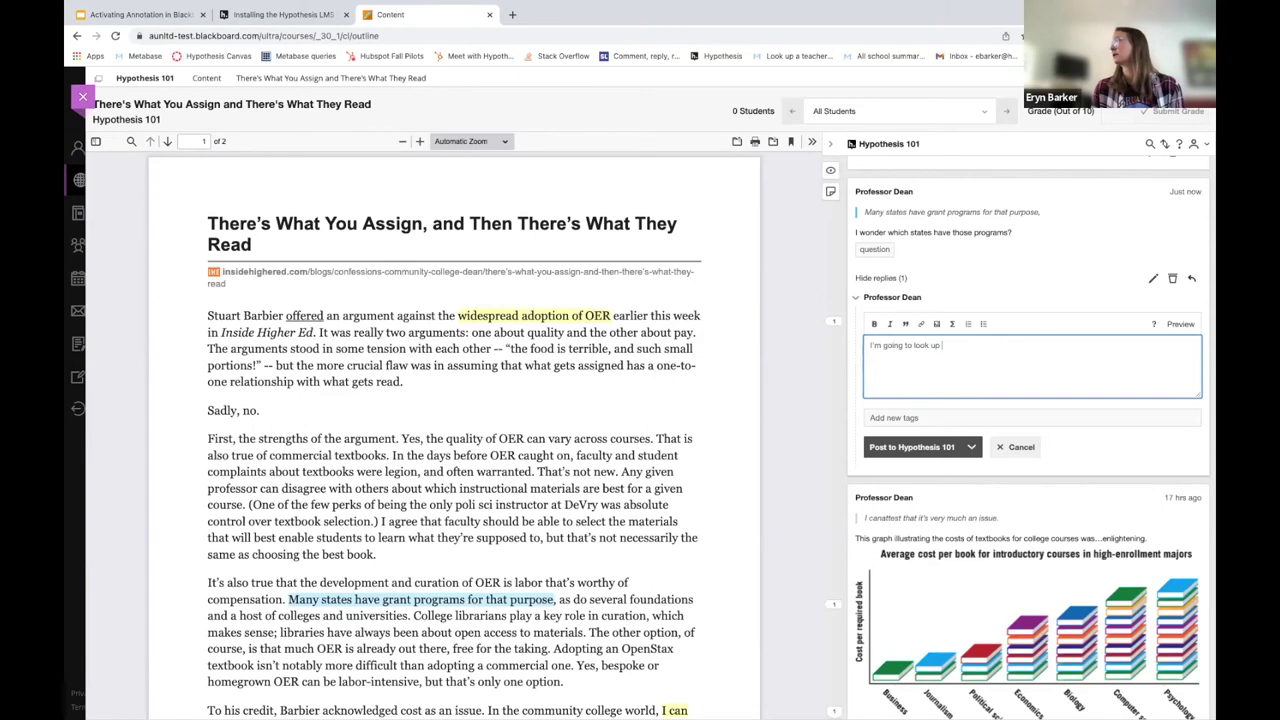
type(" those states right now.")
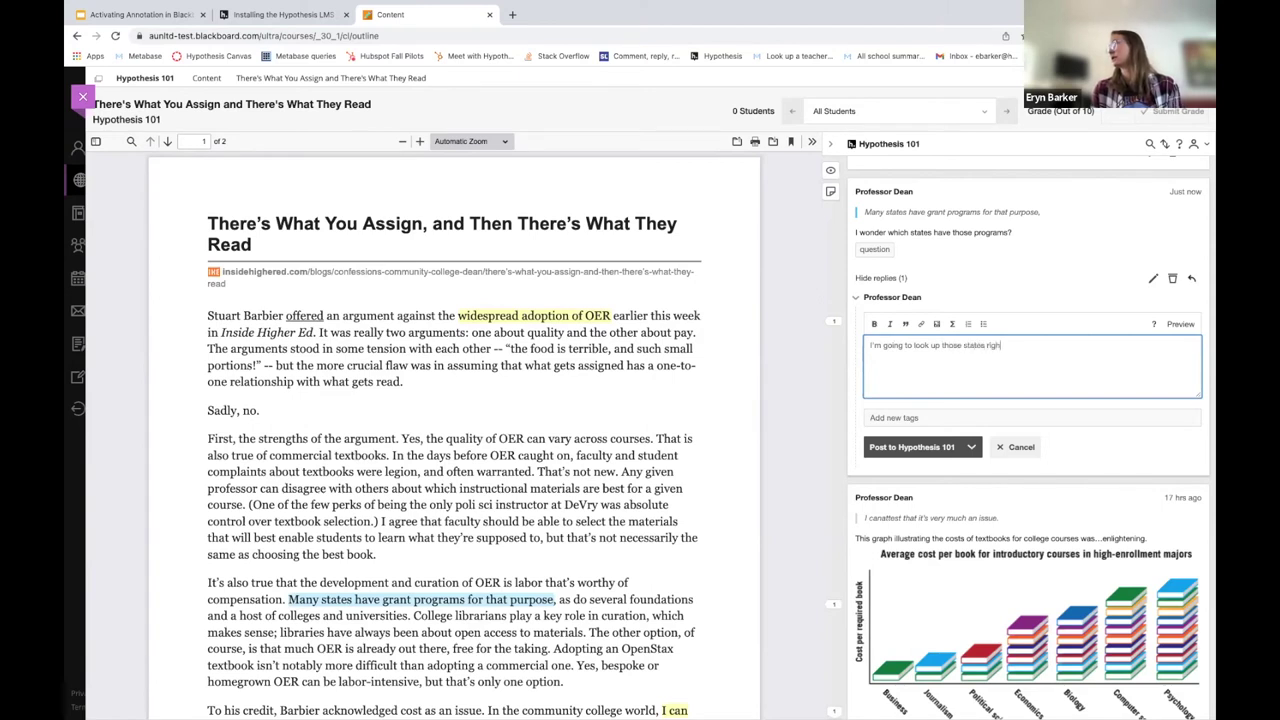
left_click(920, 447)
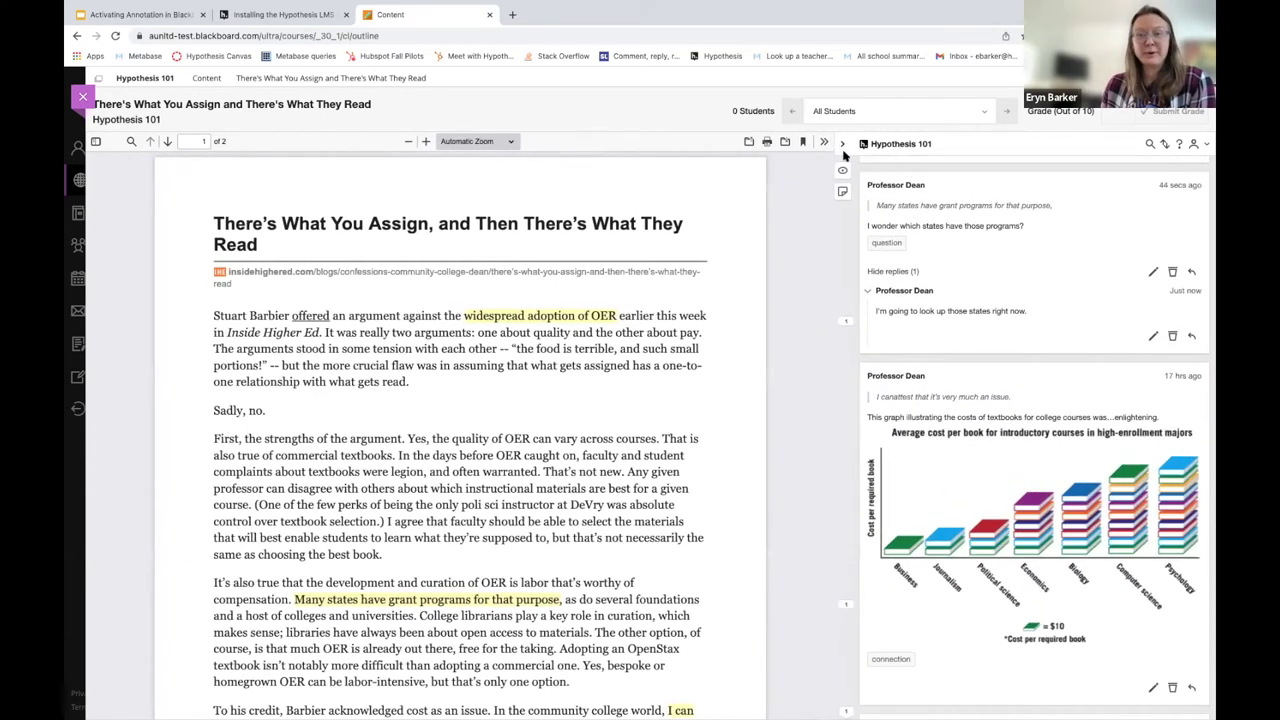
- Narrow the annotation sidebar, search the annotations for "tag:question" and clear the search again
mouse_move(843, 153)
left_mouse_down()
mouse_move(967, 143)
mouse_move(928, 150)
left_mouse_up()
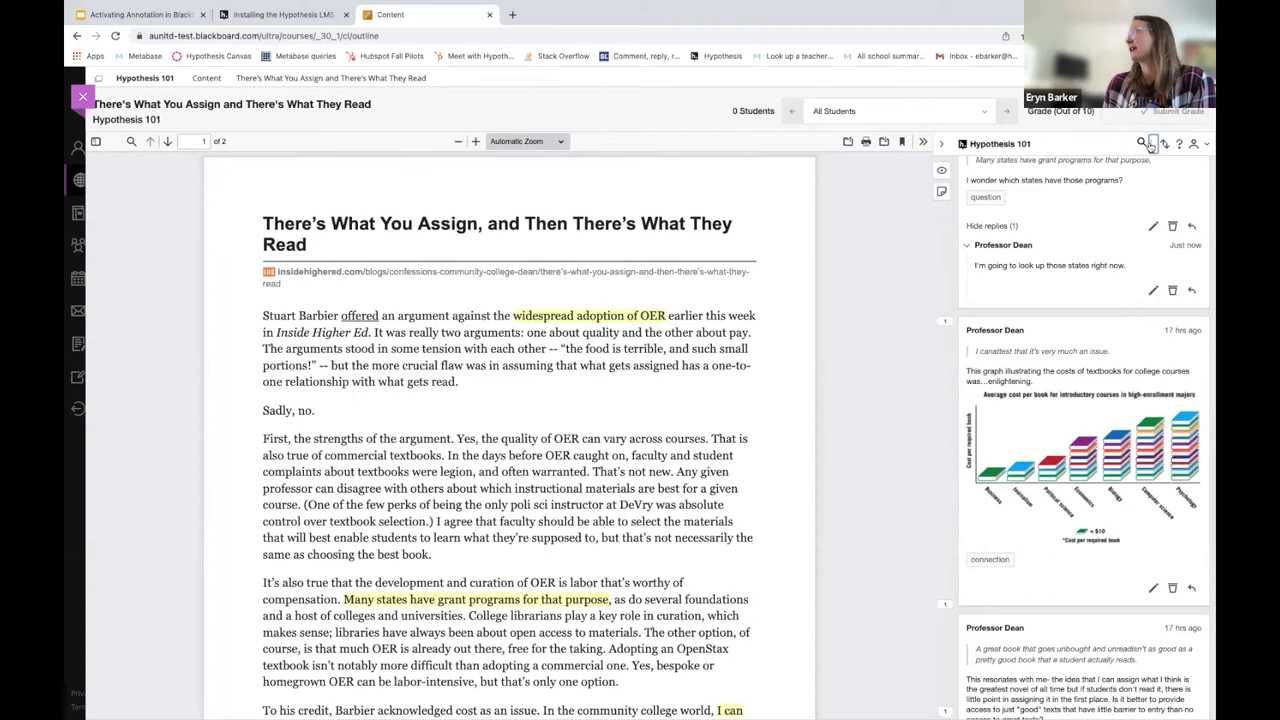
type("dean")
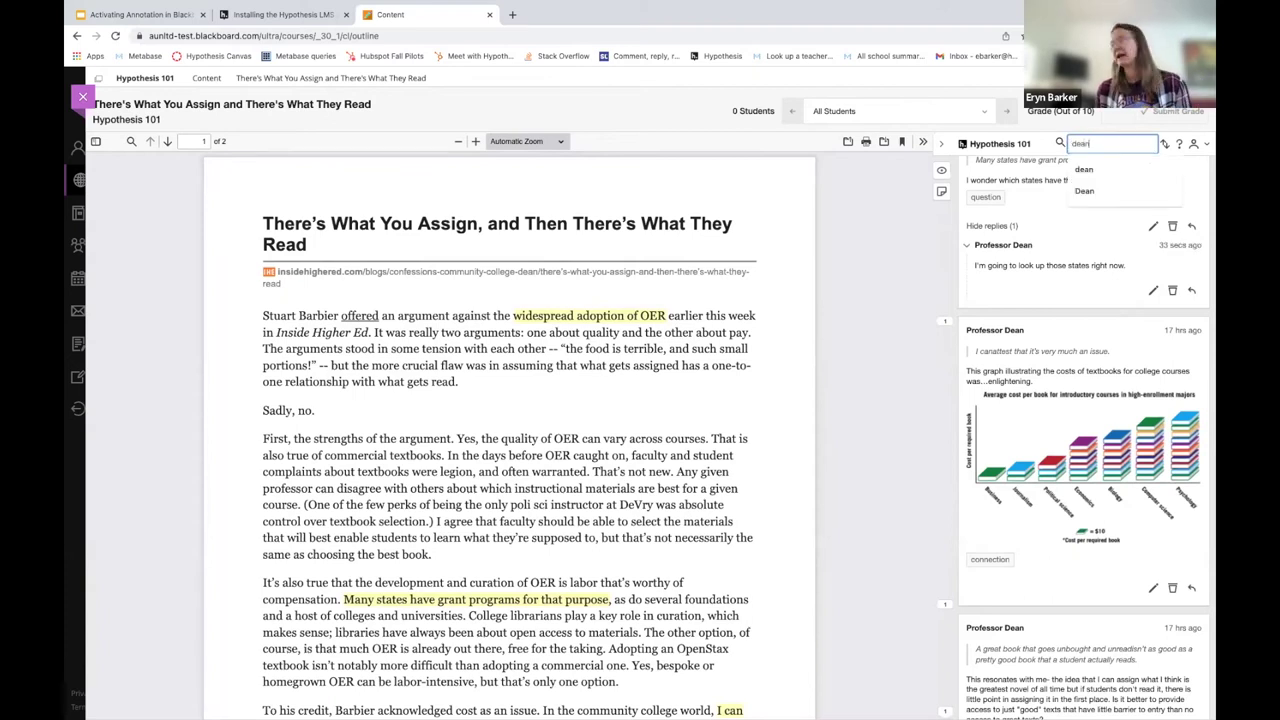
double_click(1146, 145)
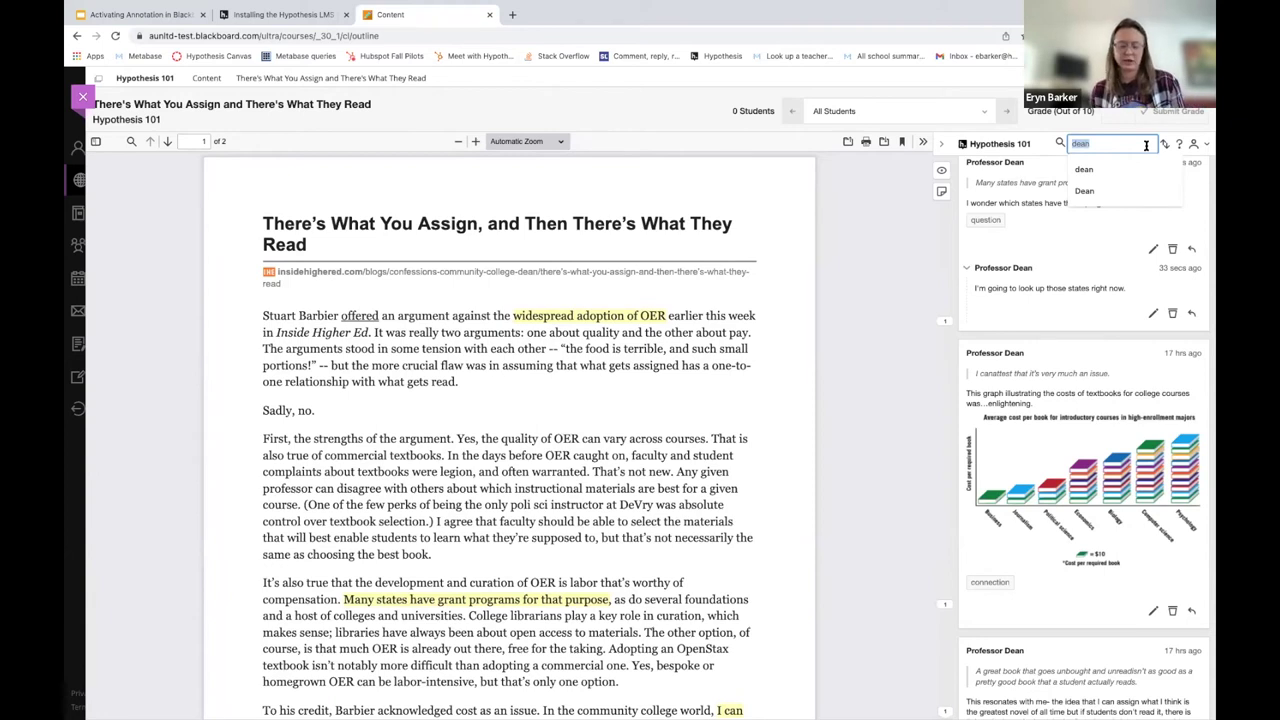
type("tag:question")
key("Return")
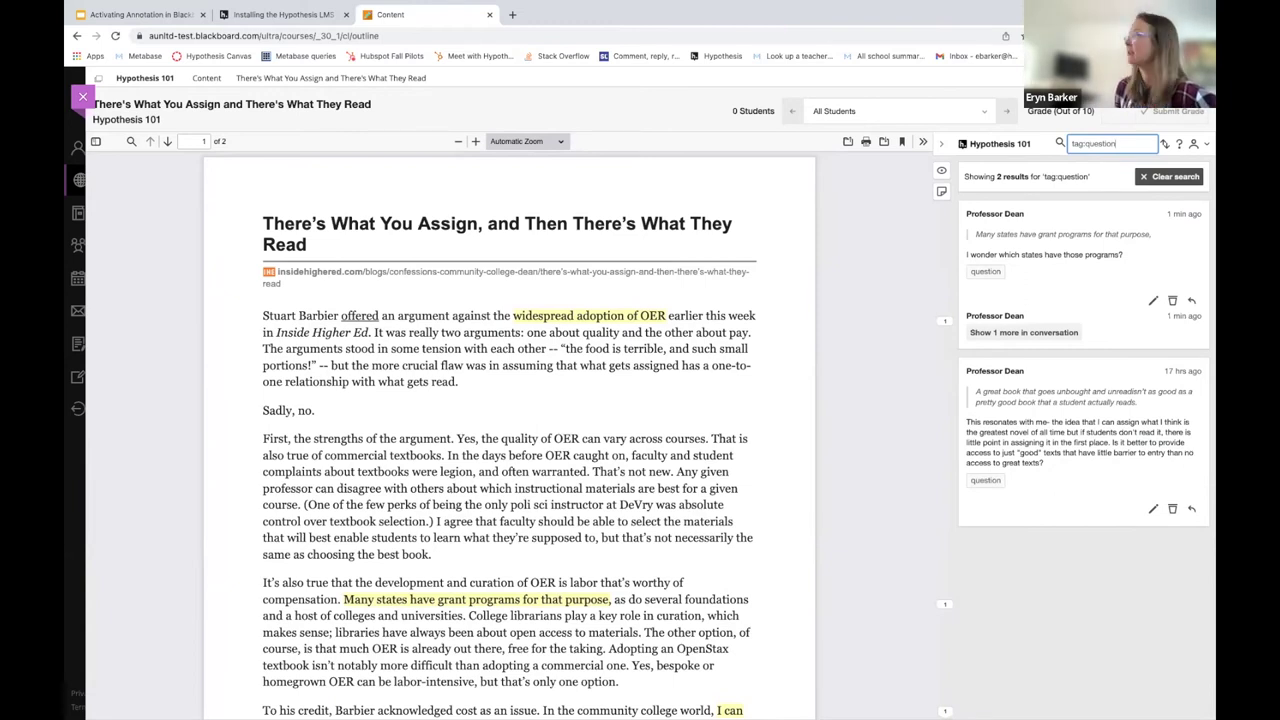
left_click(1148, 178)
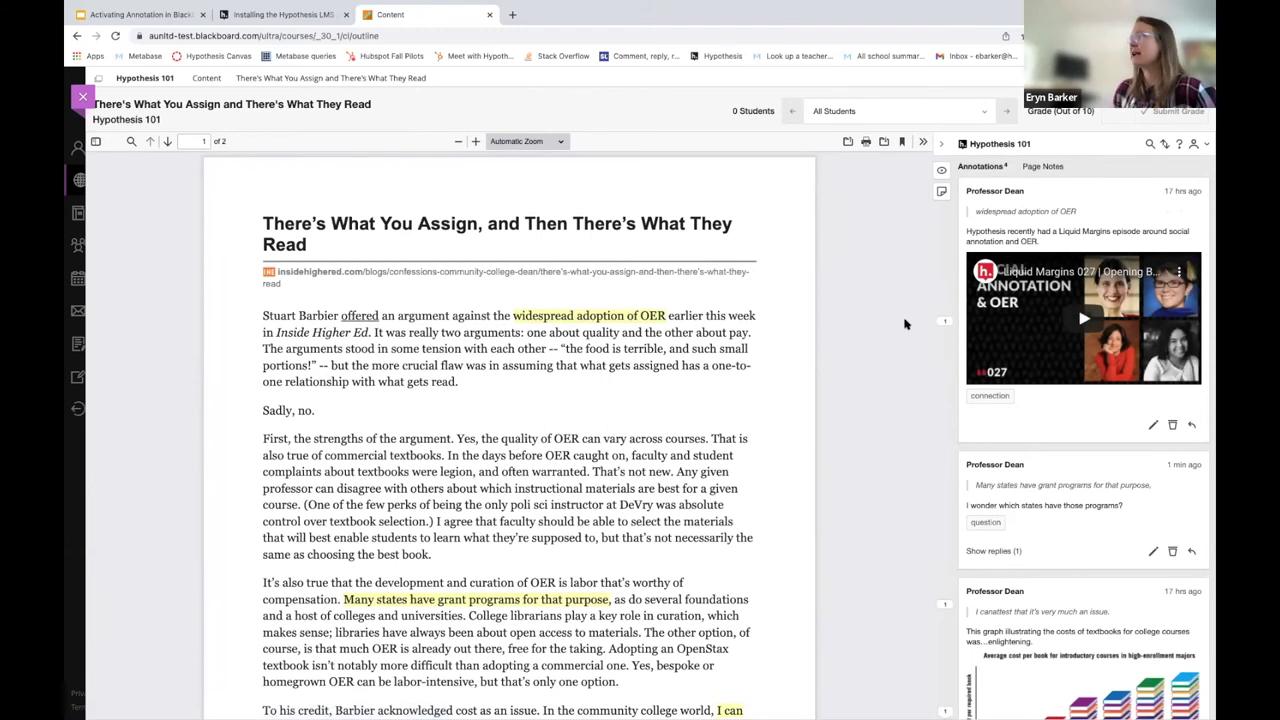
- Widen the annotation sidebar and start a reply to the annotation containing the Liquid Margins video
scroll(1067, 433, "down", 3)
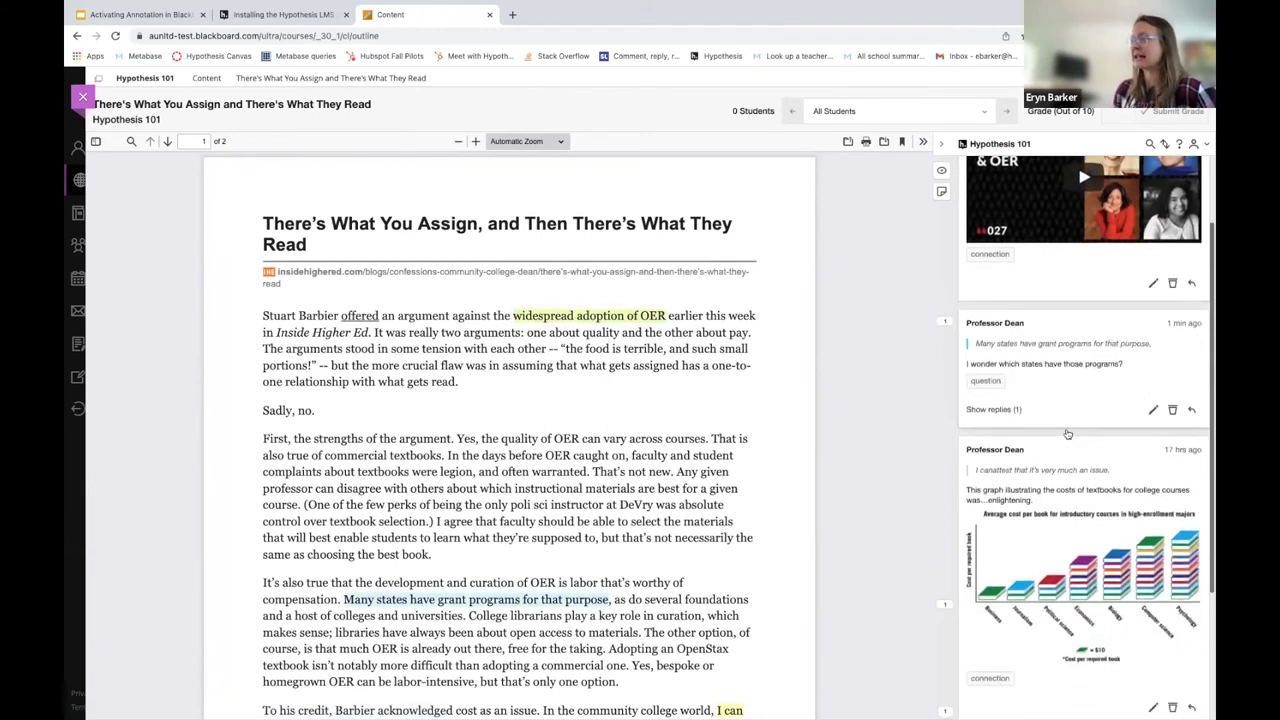
scroll(1067, 433, "down", 1)
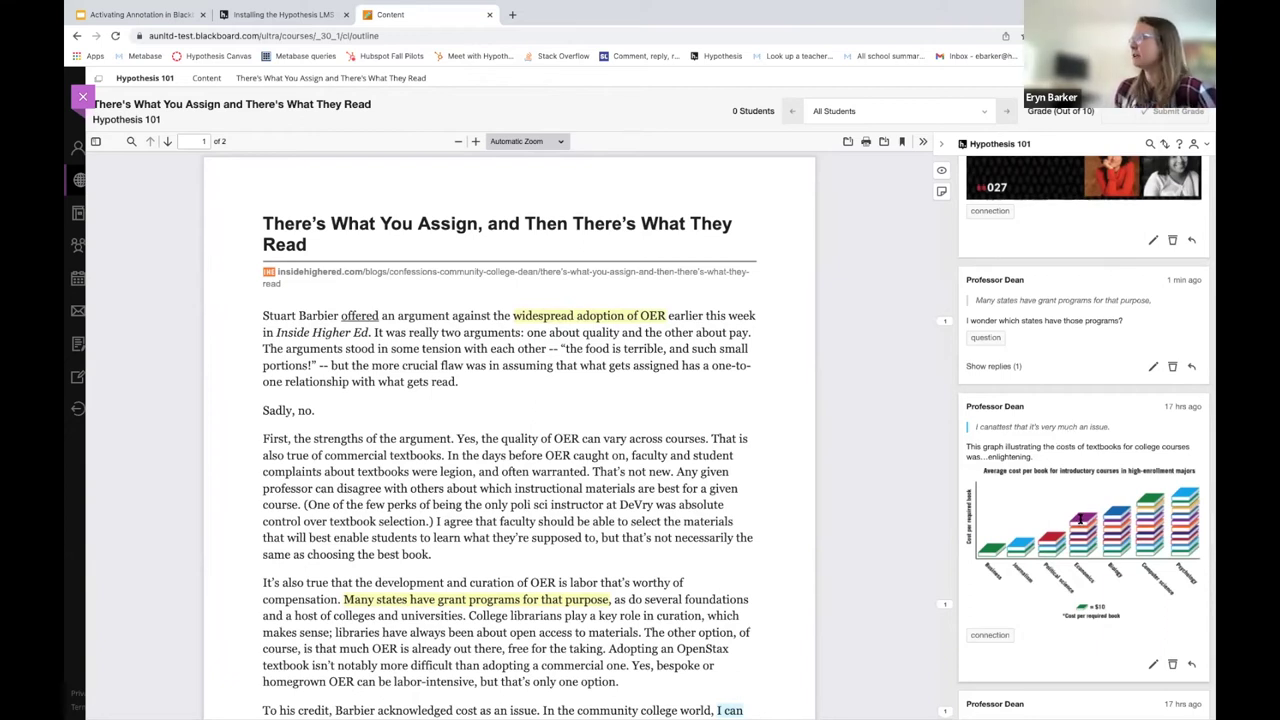
scroll(1075, 500, "up", 3)
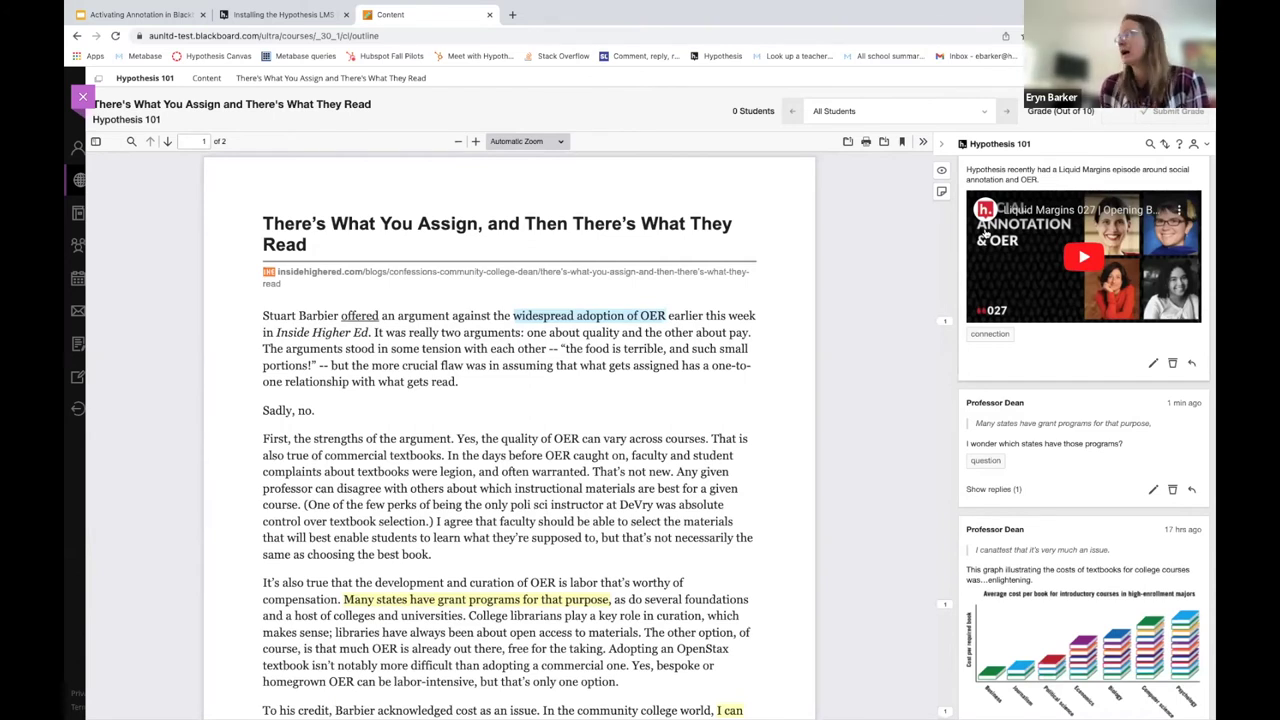
left_click_drag(941, 145, 876, 160)
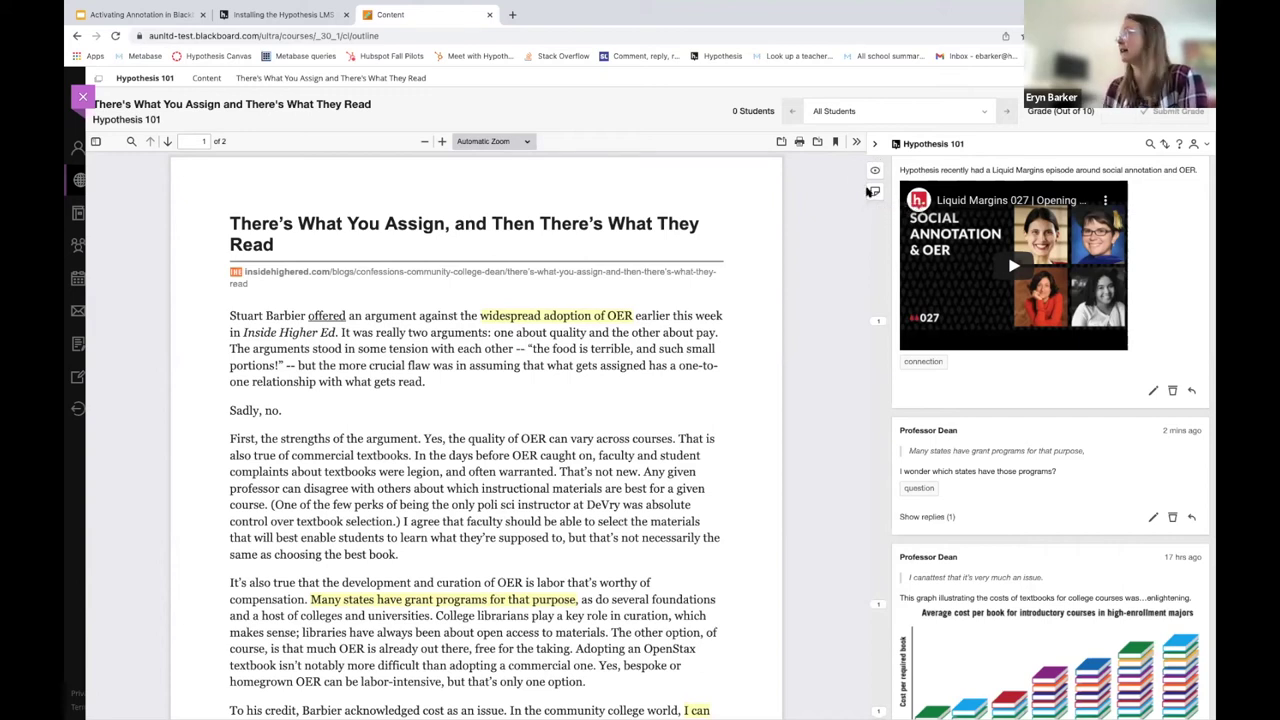
left_click(1192, 391)
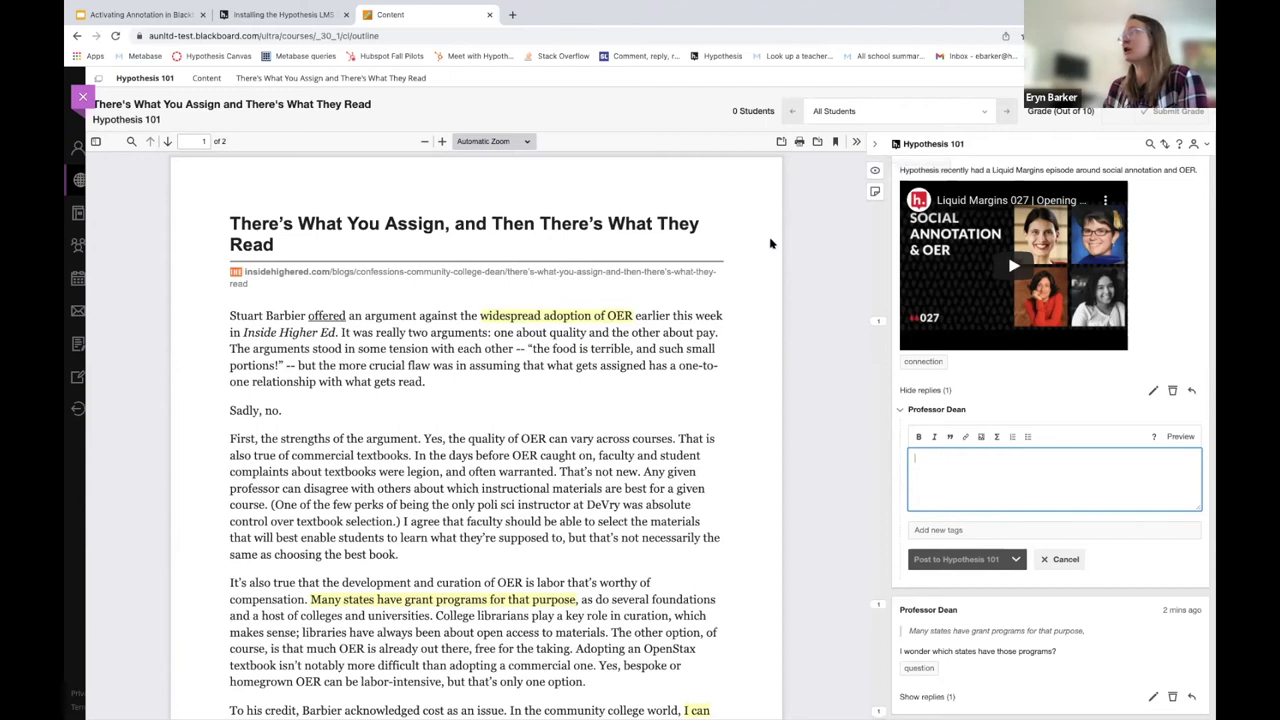
- Add the page note "This is a fantastic page note." and post it to Hypothesis 101
left_click(876, 193)
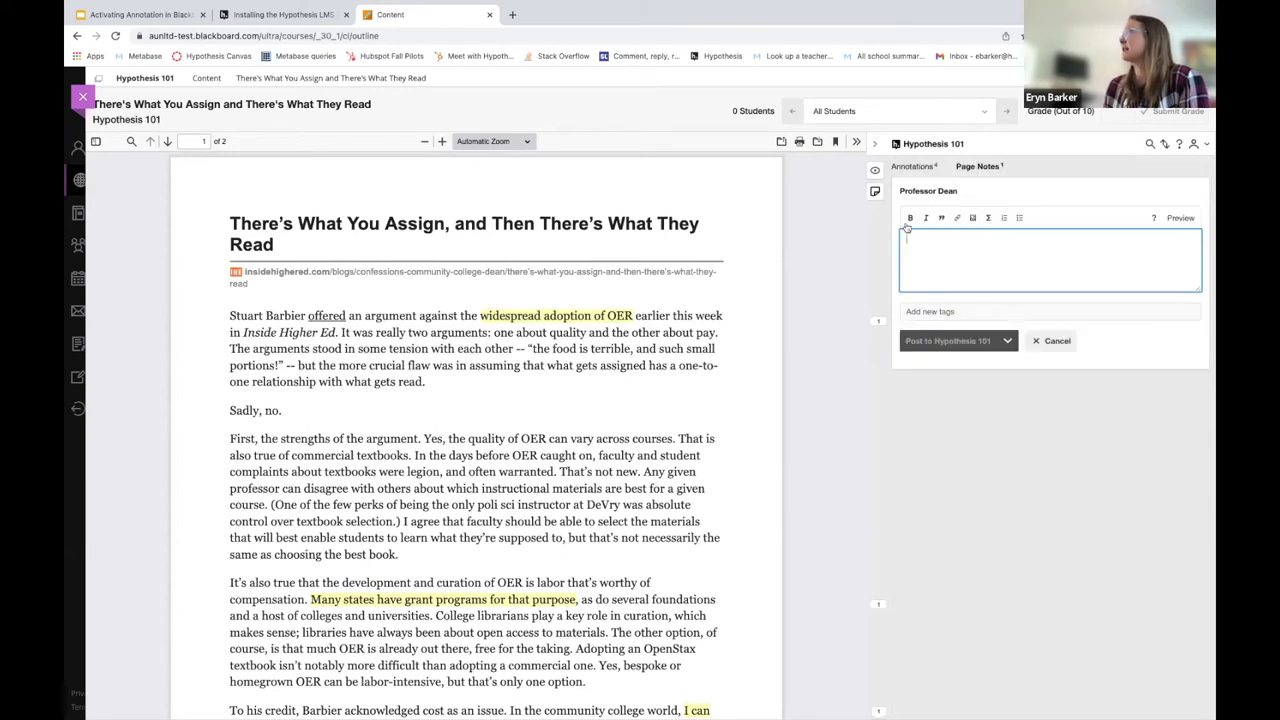
type("This is a fantastic page note.")
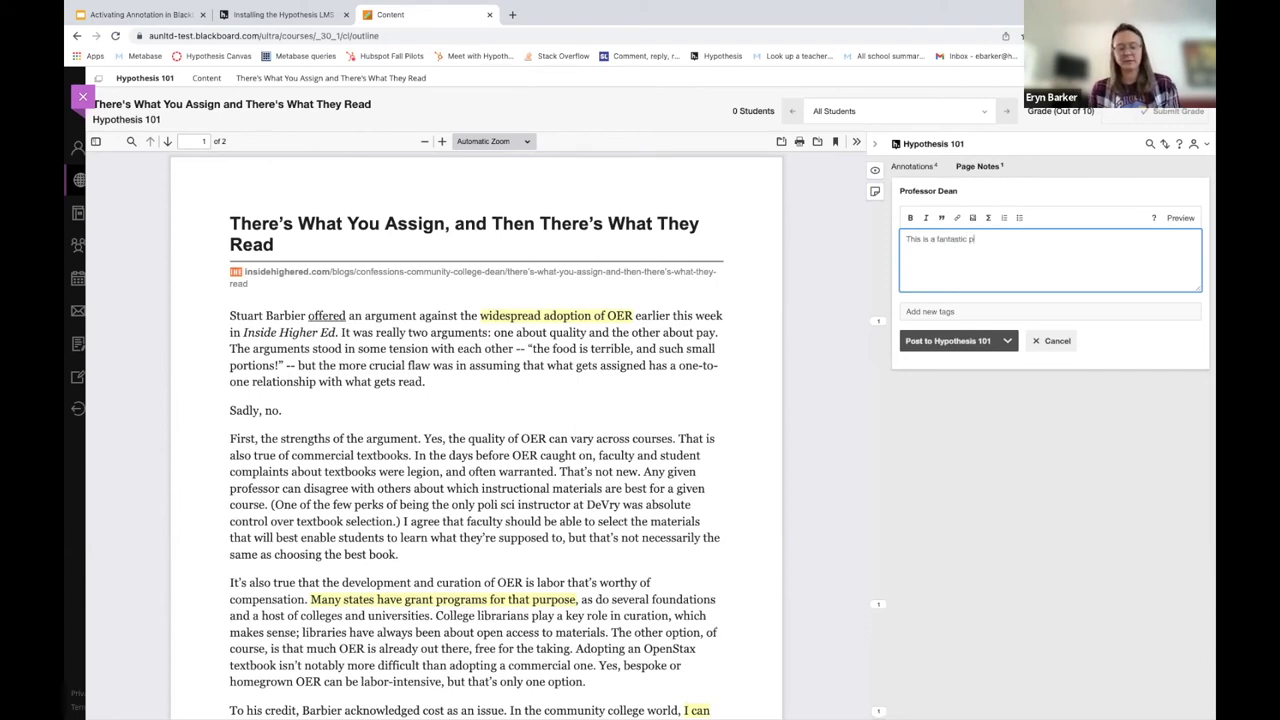
left_click(940, 341)
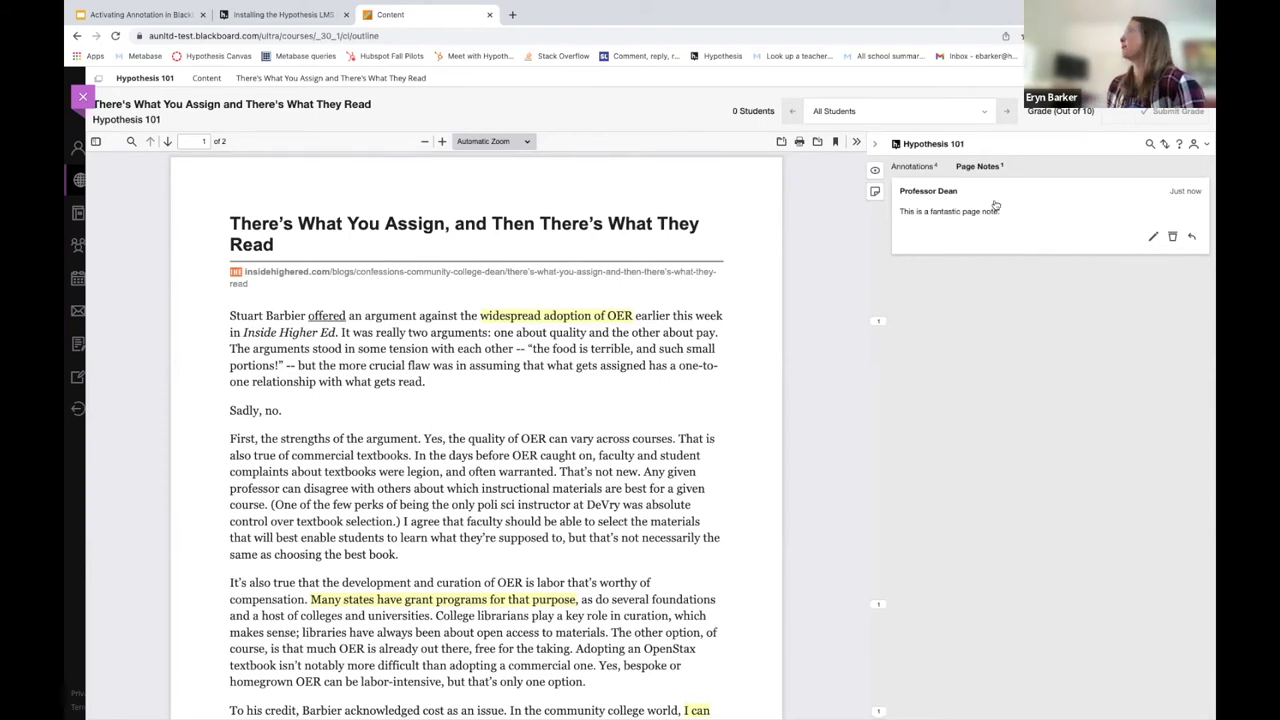
- Open the Hypothesis notebook, filter it to the professor's own annotations, and return to the reading's annotation list
left_click(1195, 146)
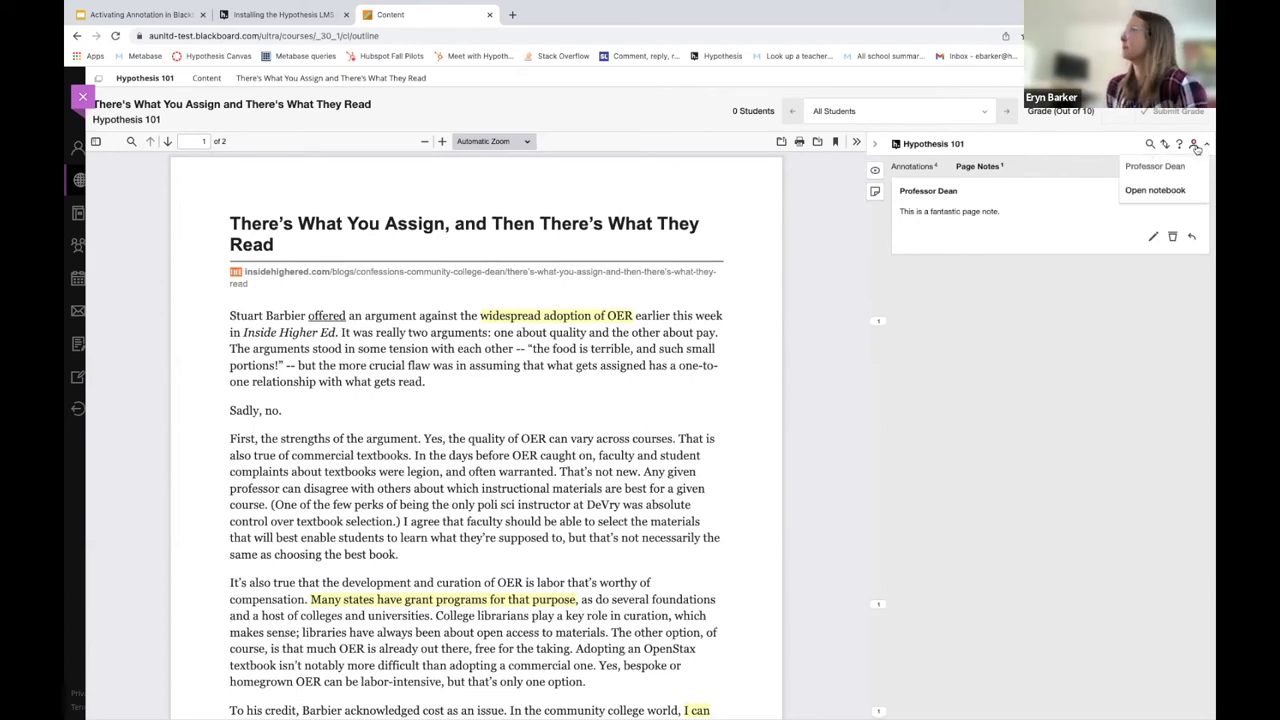
left_click(1185, 191)
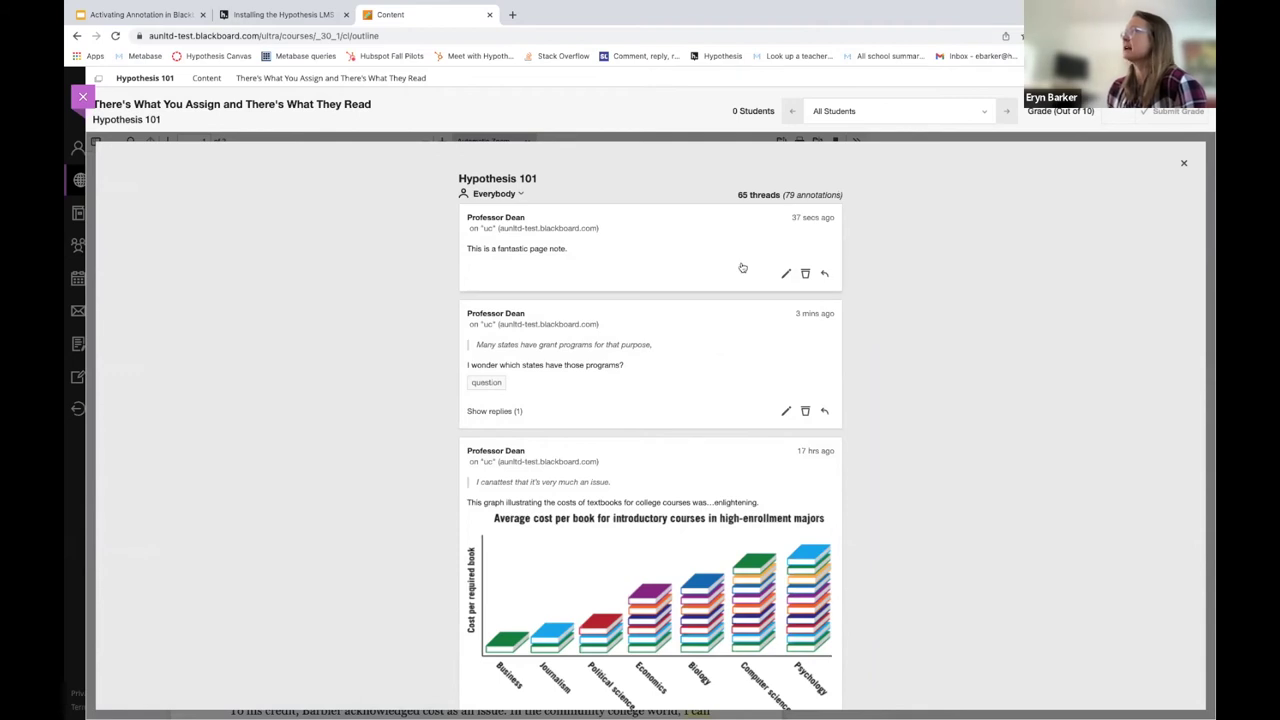
left_click(515, 196)
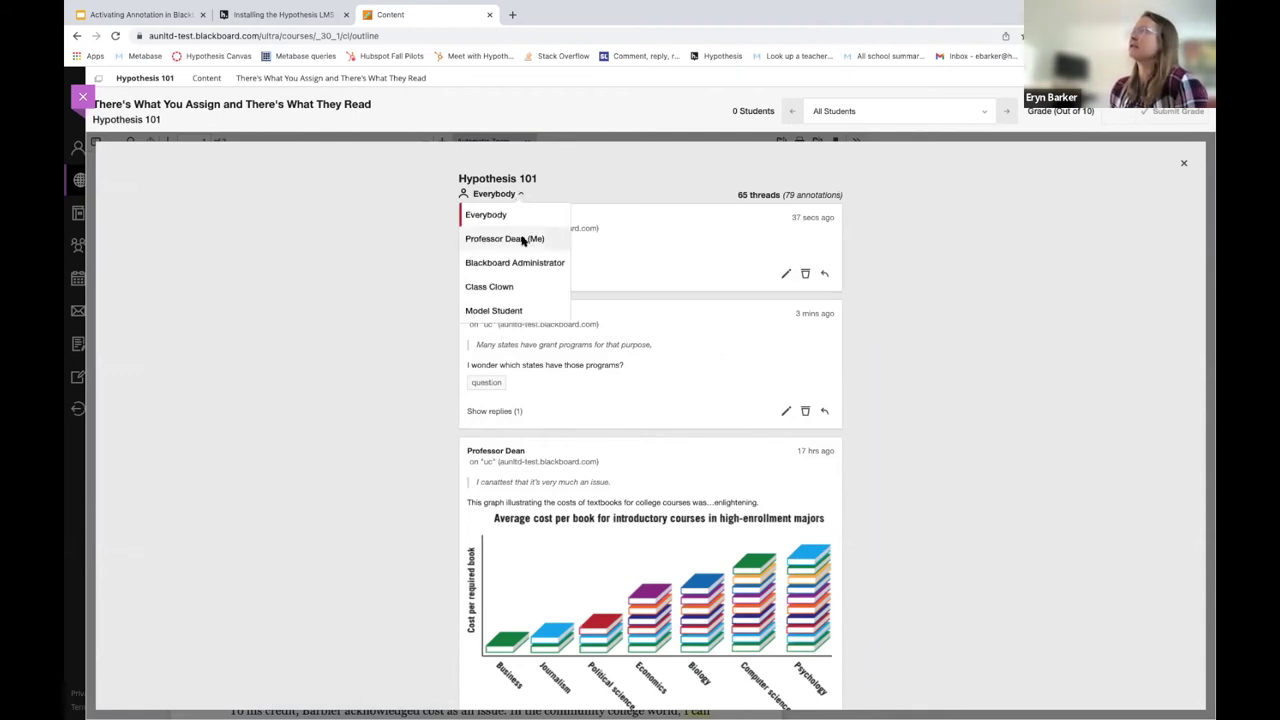
left_click(522, 239)
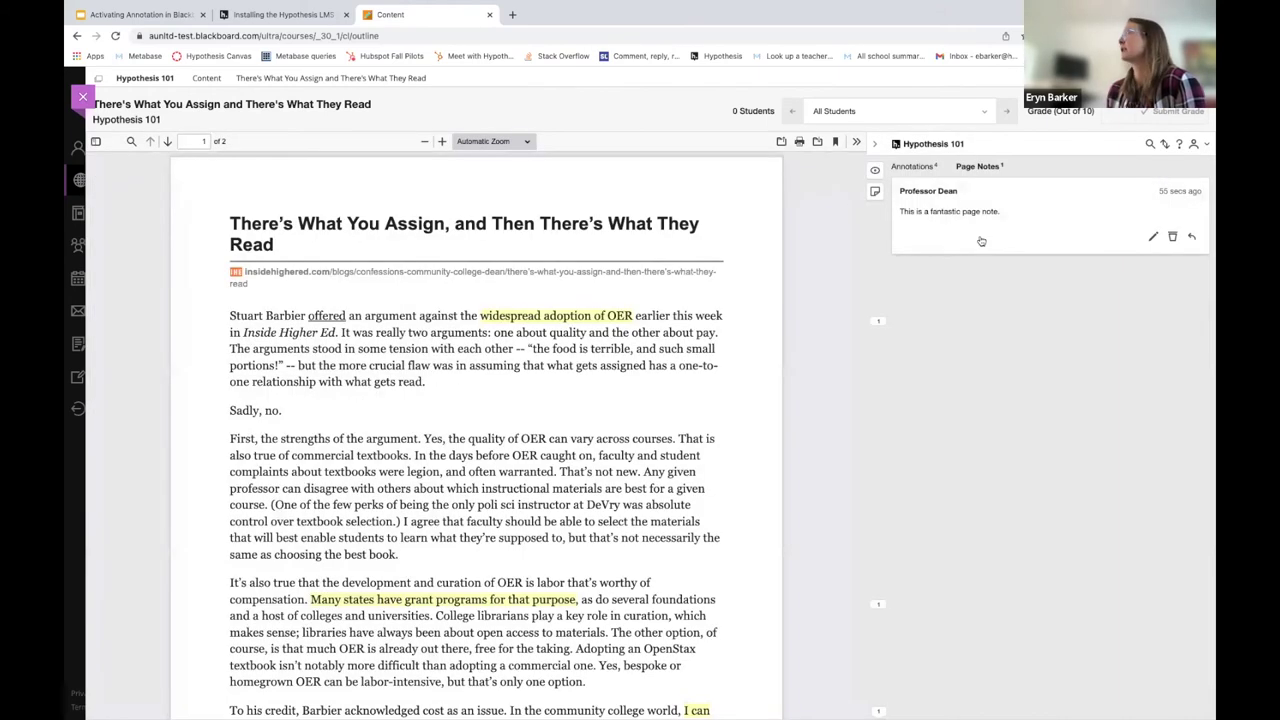
left_click(1184, 163)
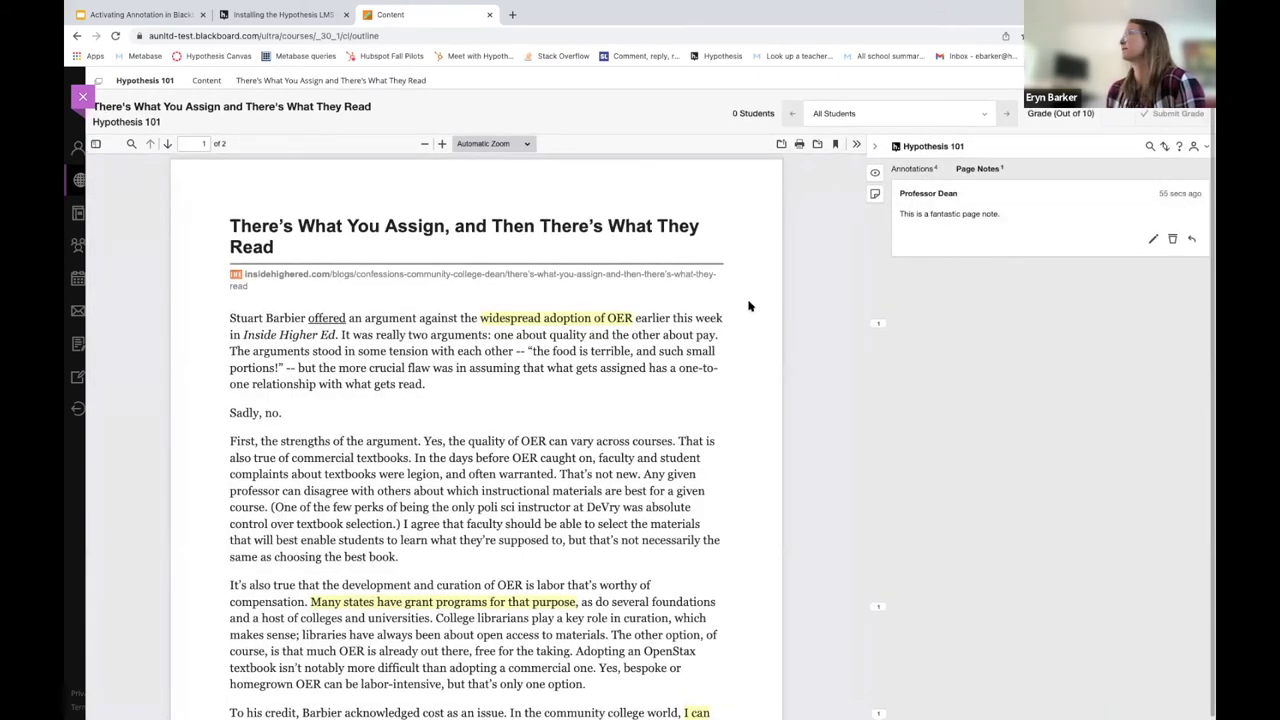
left_click(906, 172)
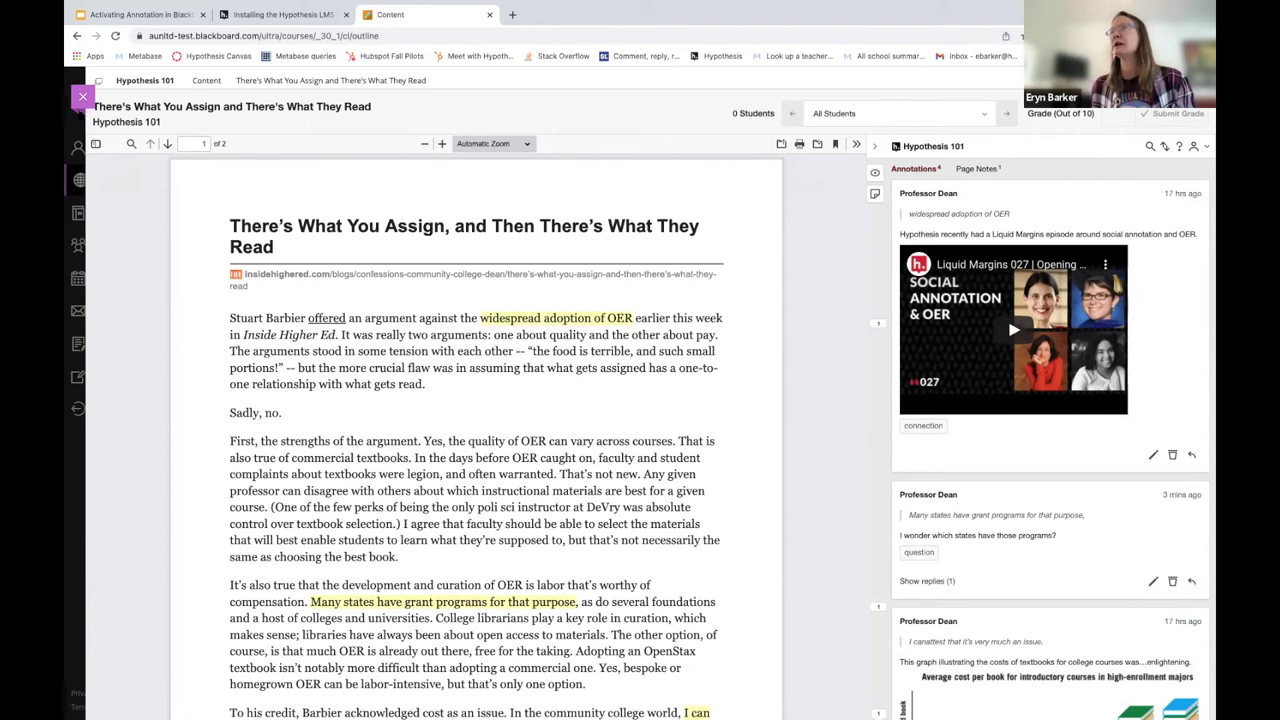
- Close the reading and open the content area of the Hypothesis 101 course
left_click(81, 99)
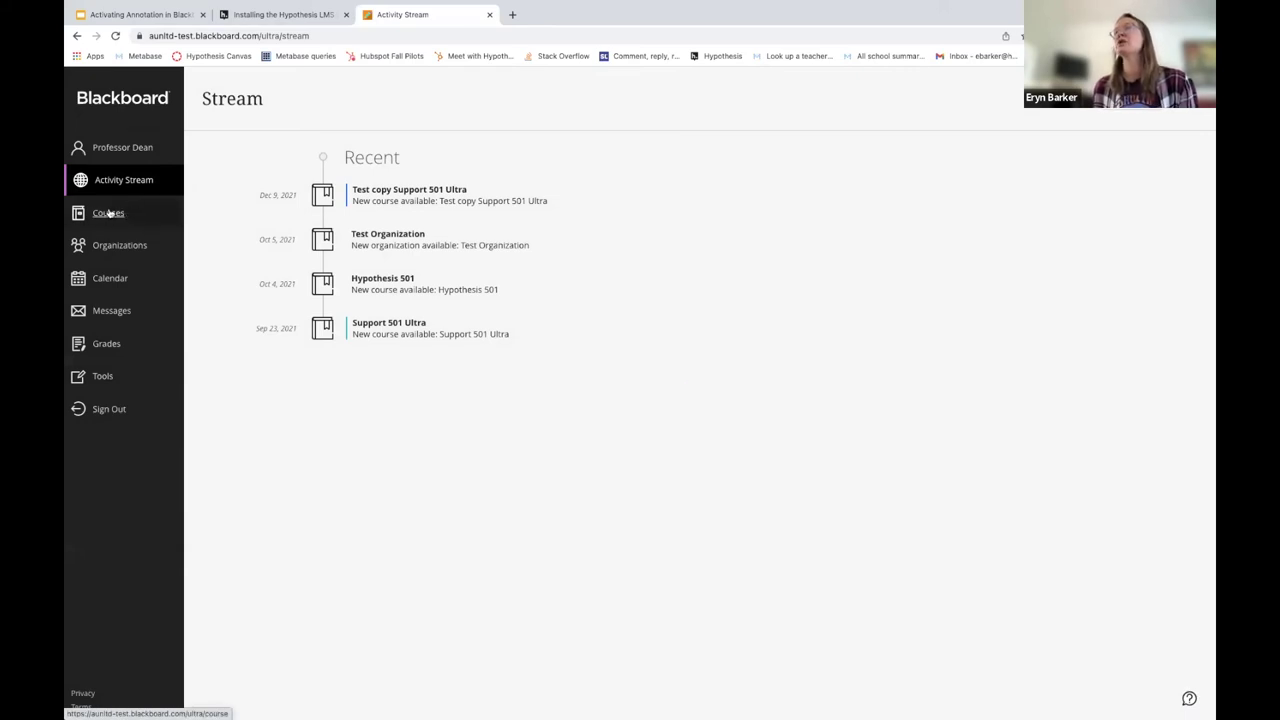
left_click(108, 213)
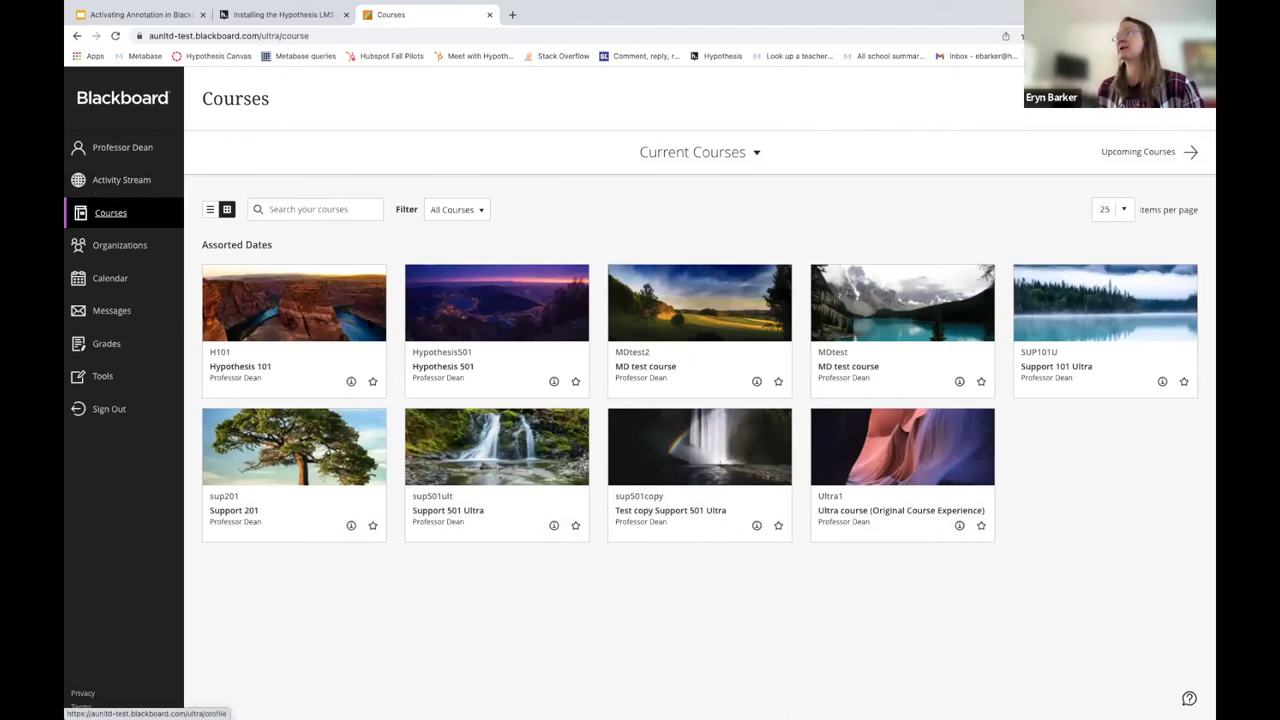
left_click(240, 364)
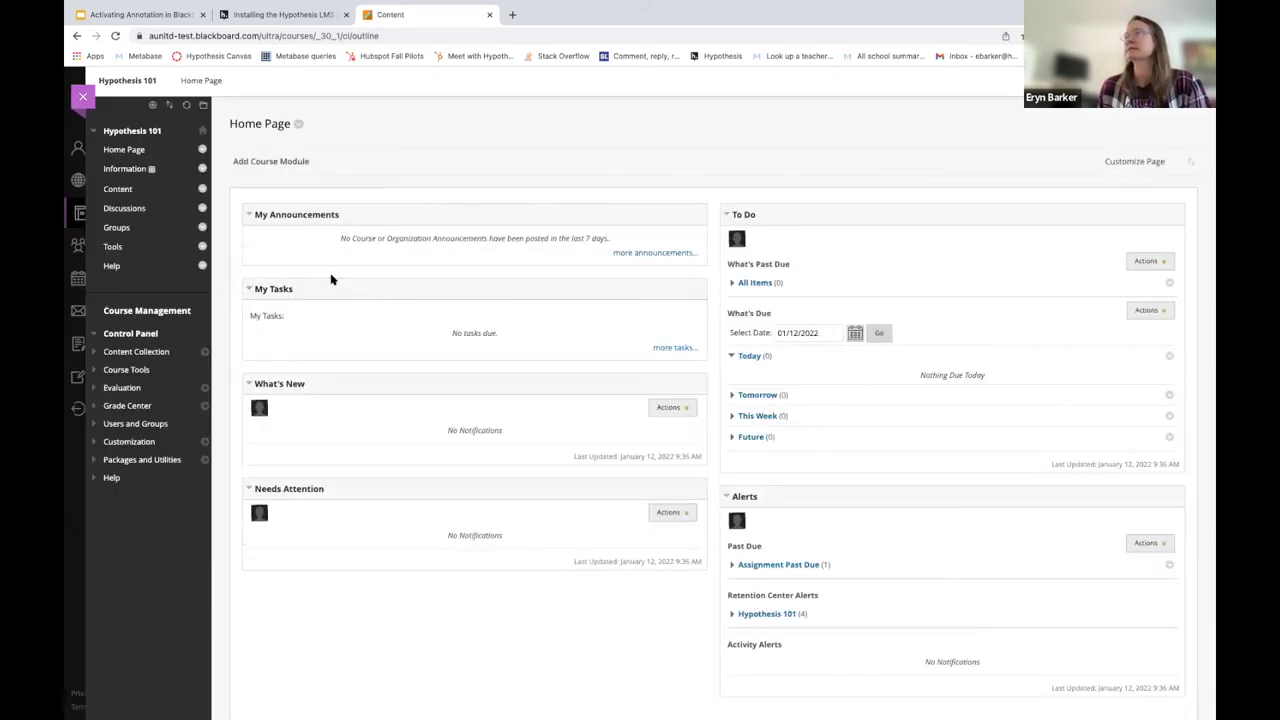
left_click(133, 189)
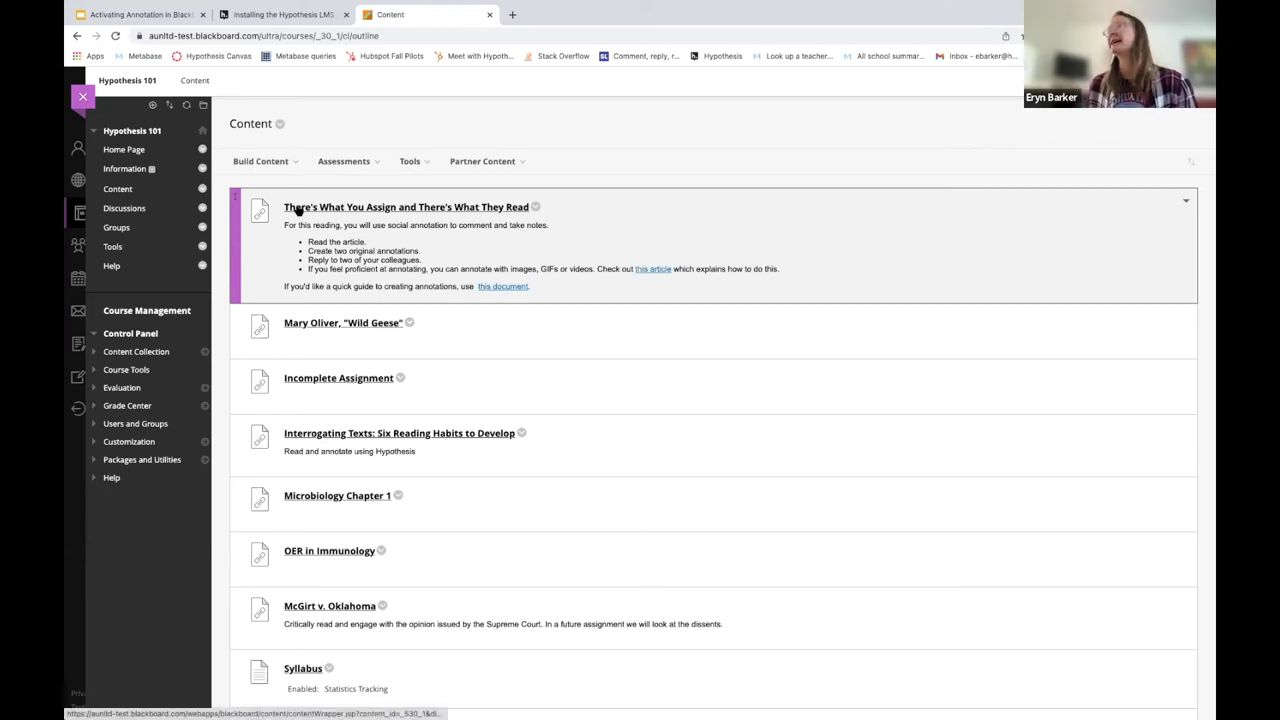
left_click(328, 163)
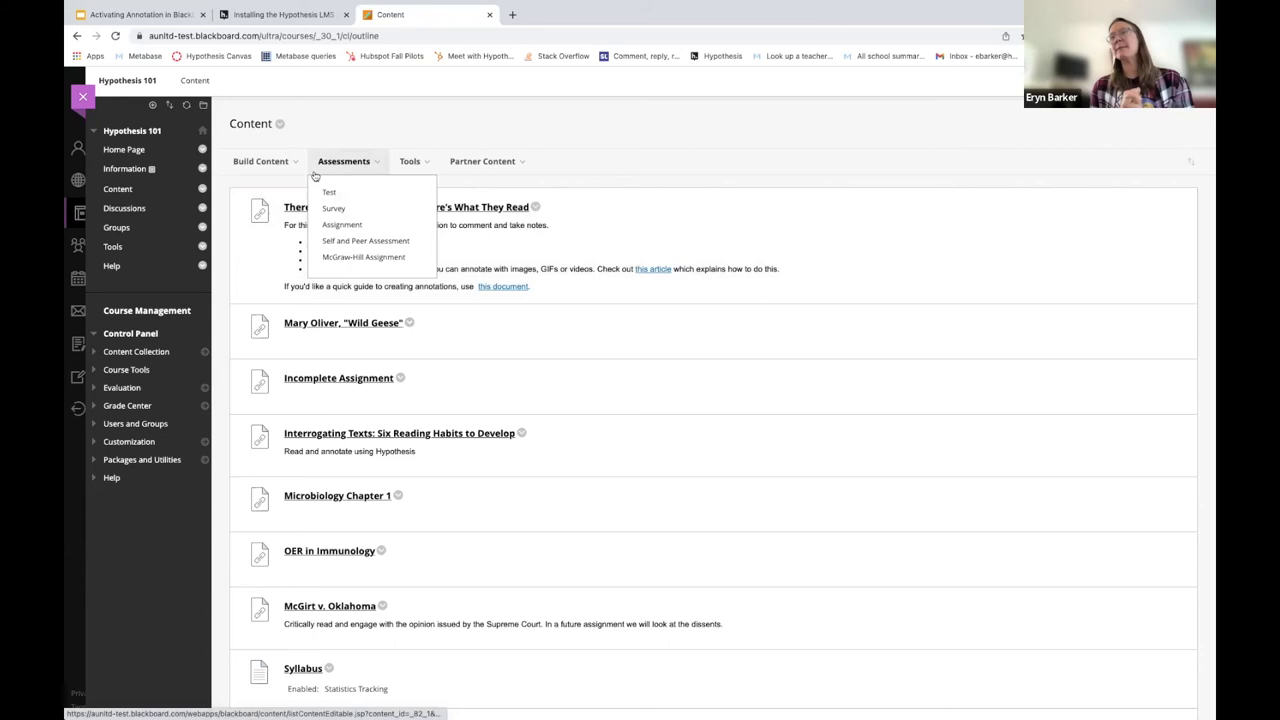
left_click(118, 190)
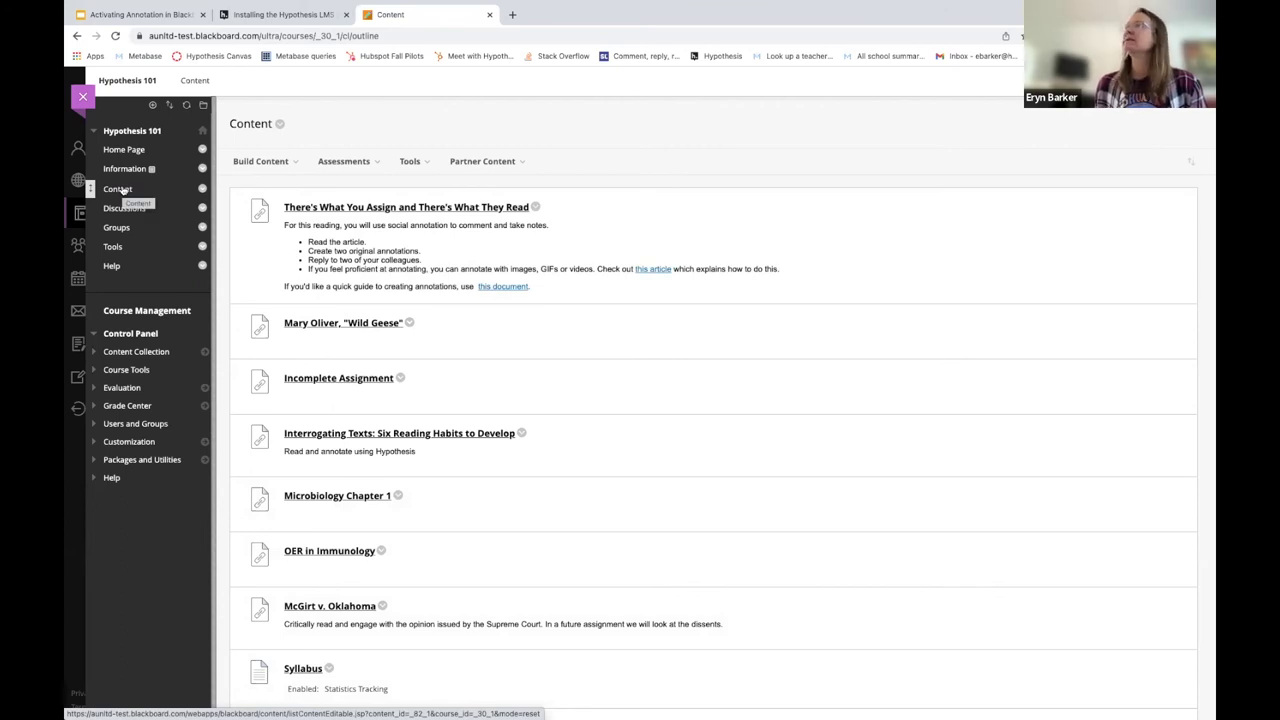
- Create a new Hypothesis (Prod) content item named "One Perspective on Student-centered Learning"
left_click(270, 162)
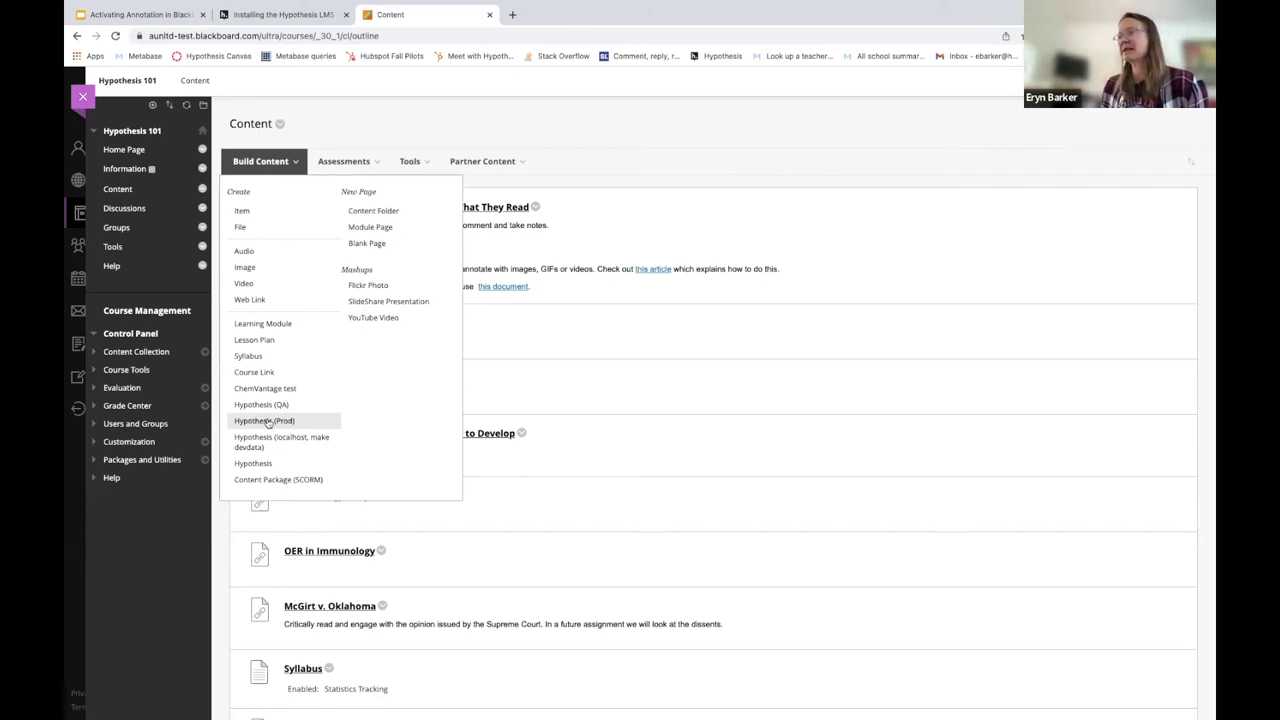
left_click(266, 421)
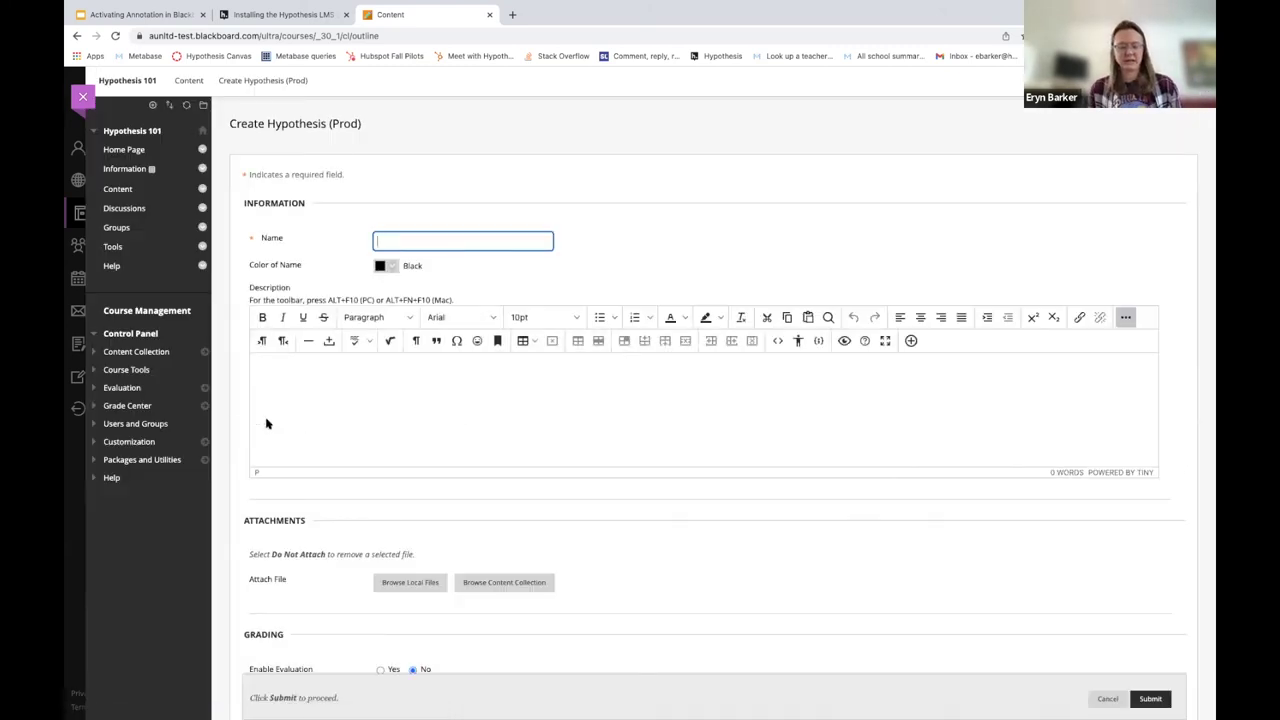
type("One Perse")
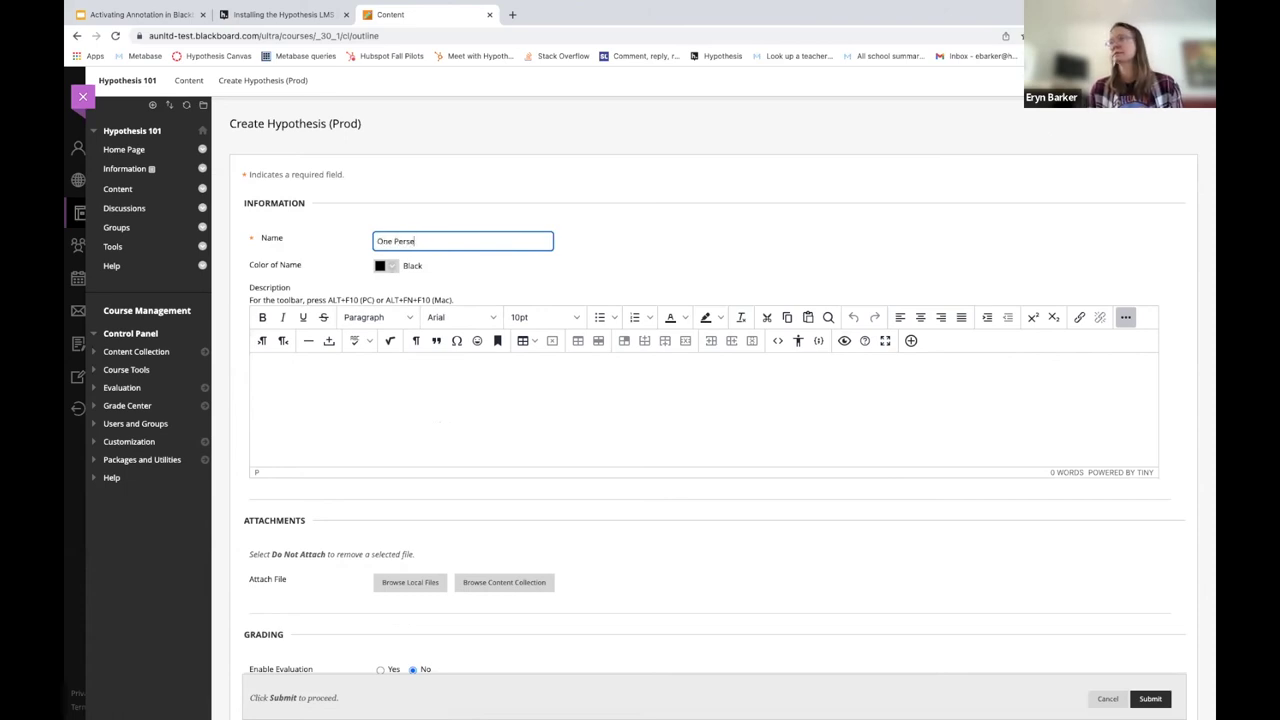
key("BackSpace")
type("pect")
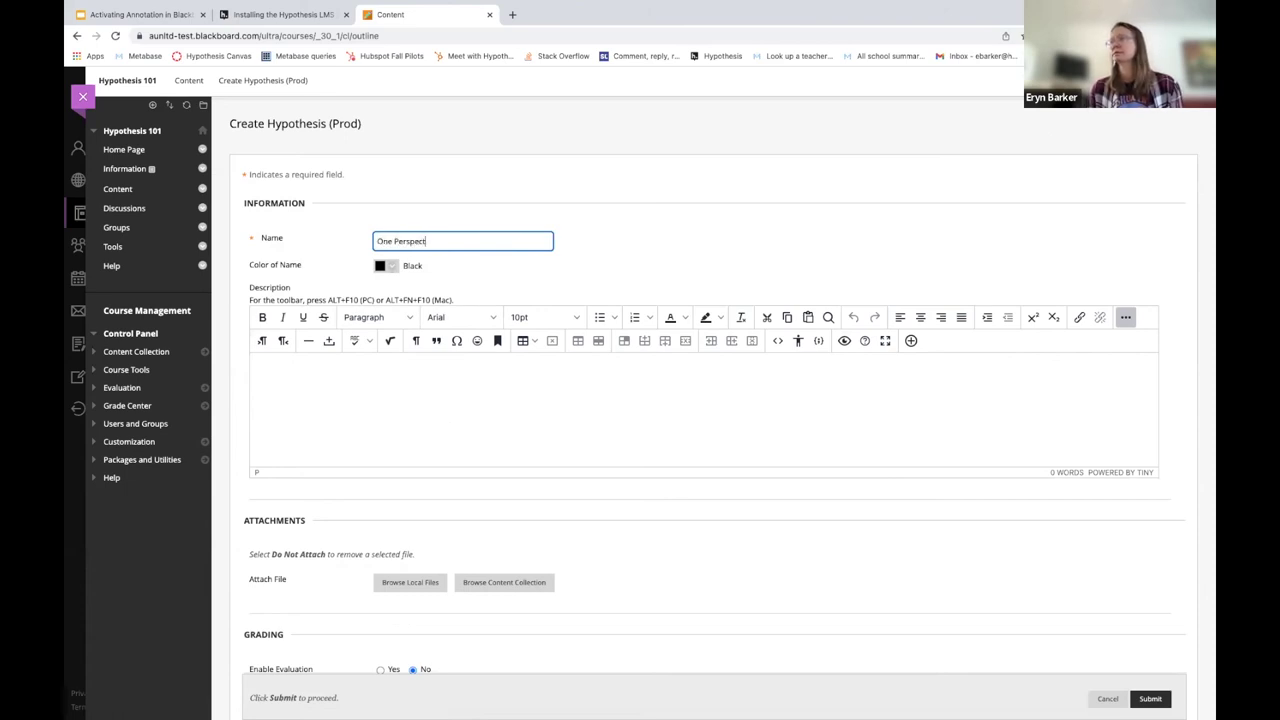
type("ive on Studen")
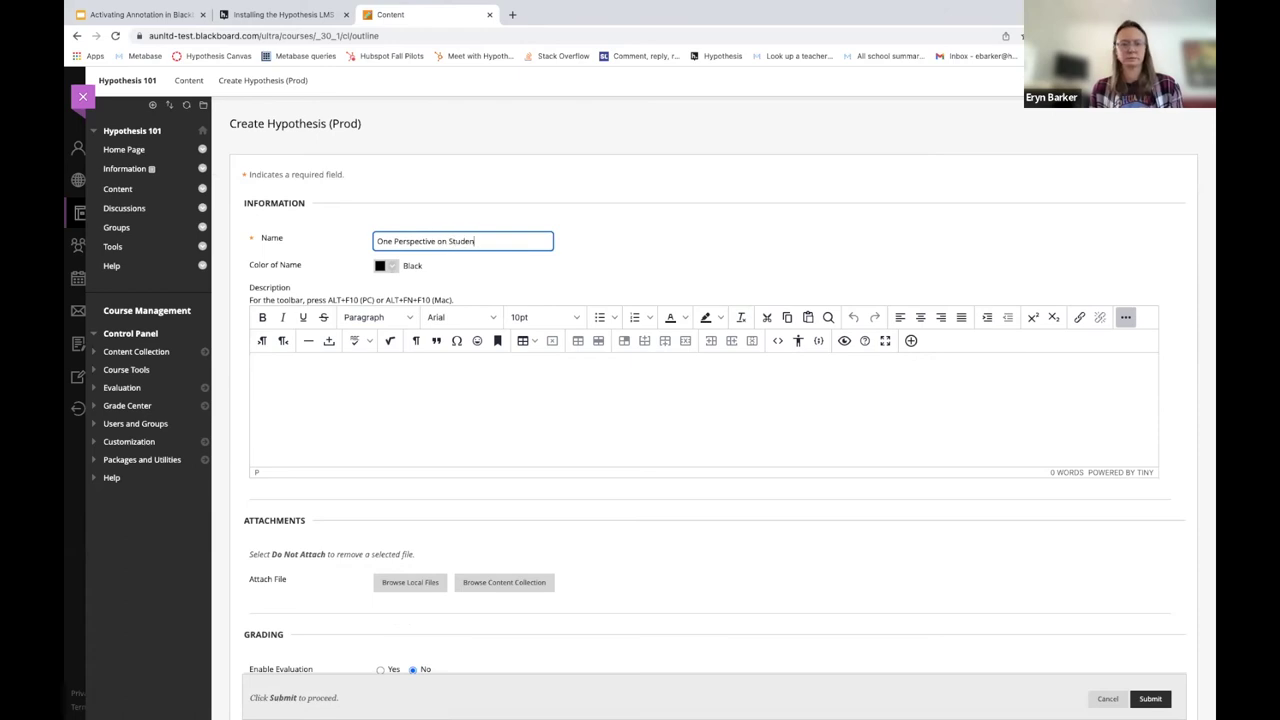
type("t-center")
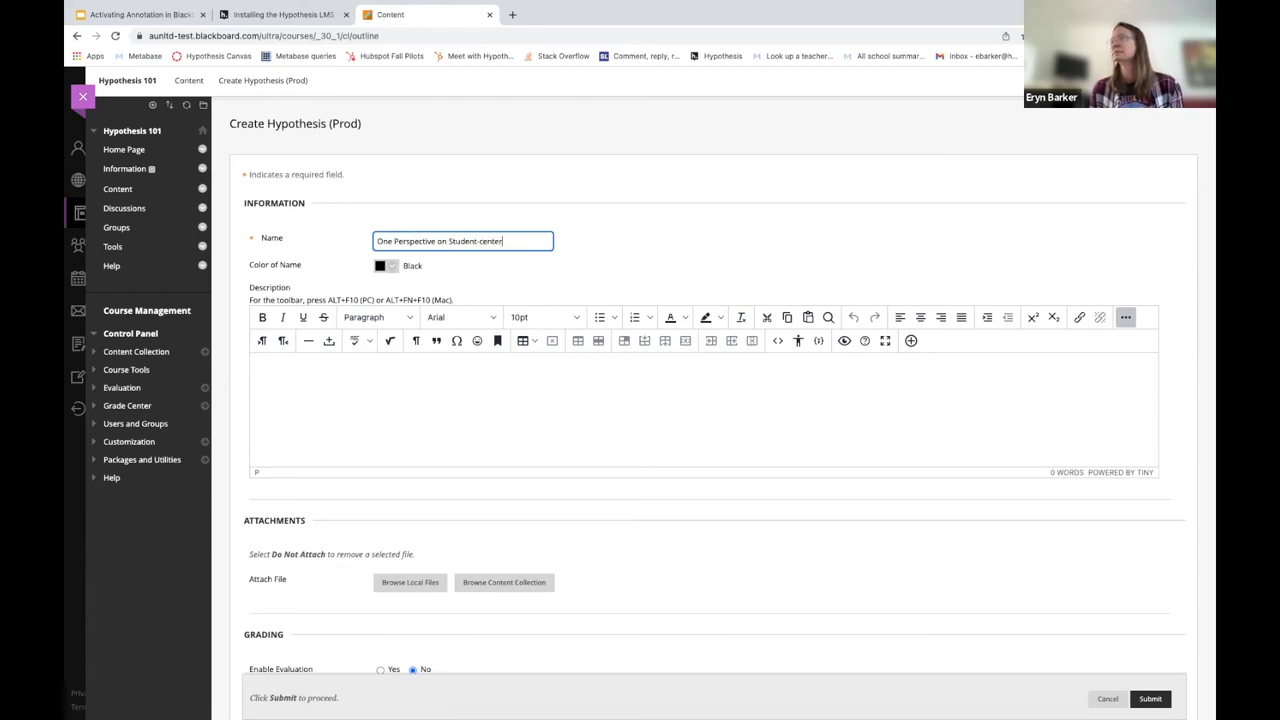
type("ed Learning")
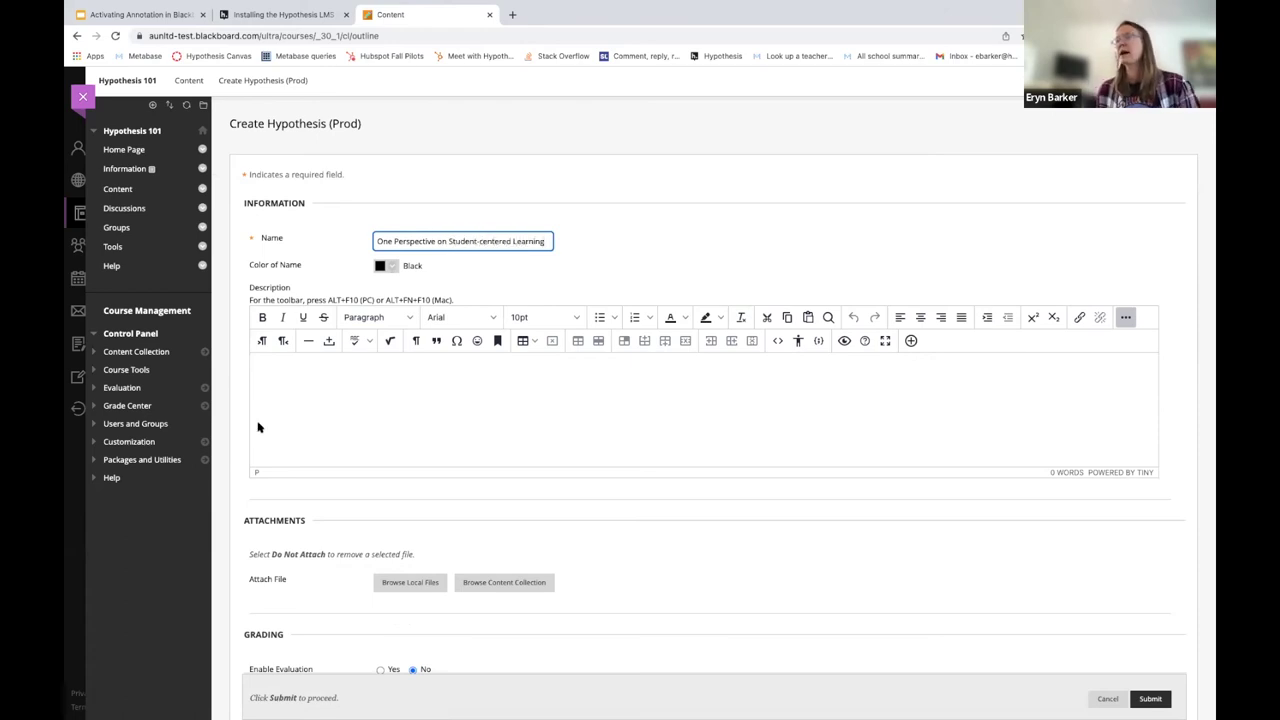
- Enter "Very Detailed Instructions here" as the item's description
left_click(285, 403)
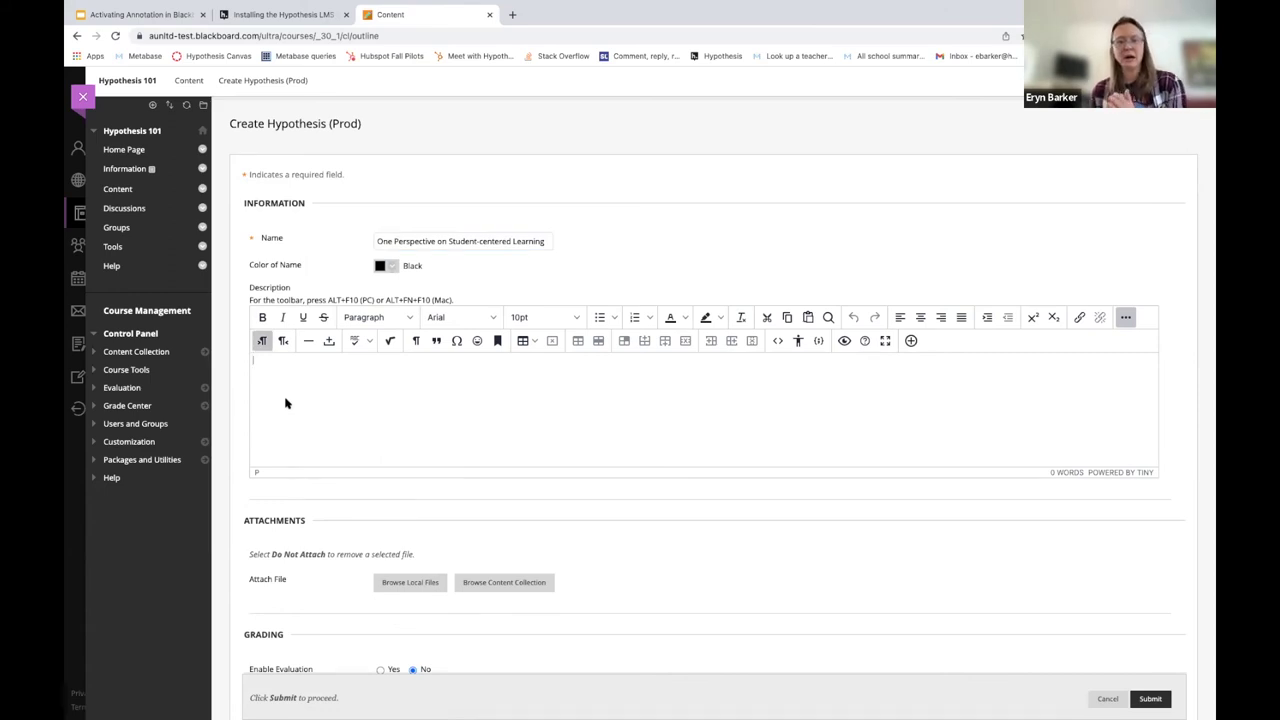
type("Ver")
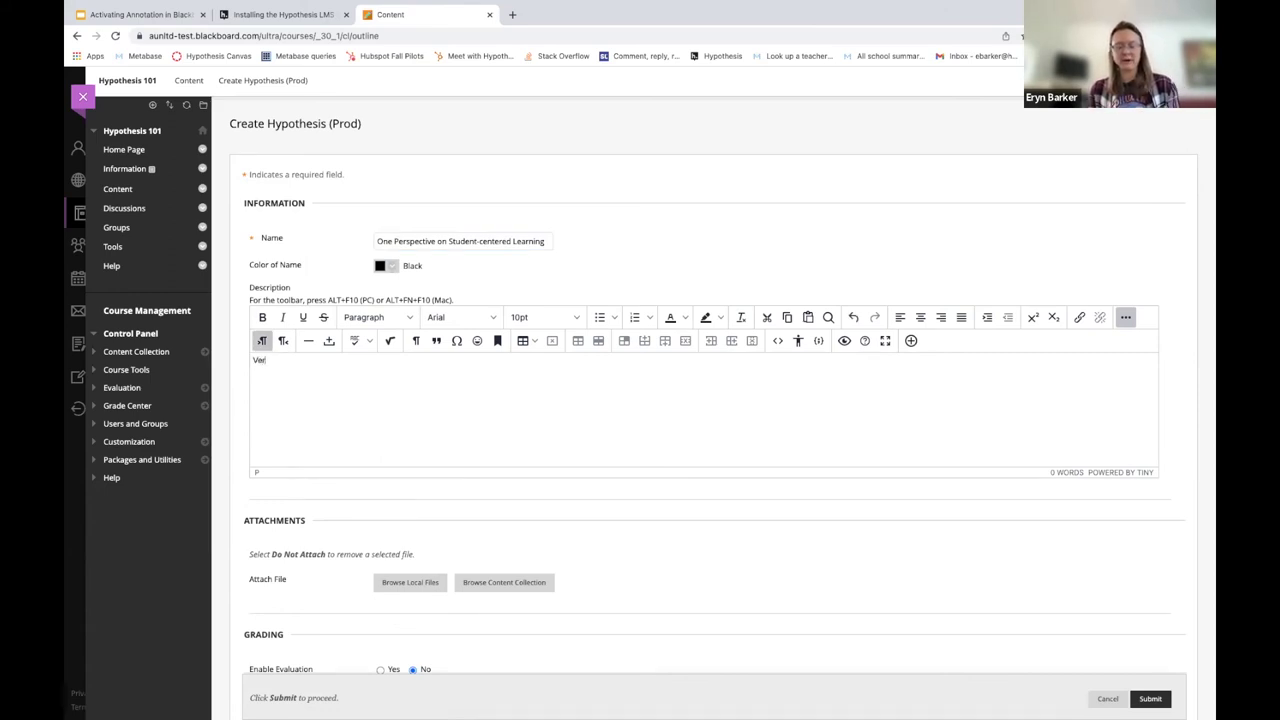
type("y Detailed Inst")
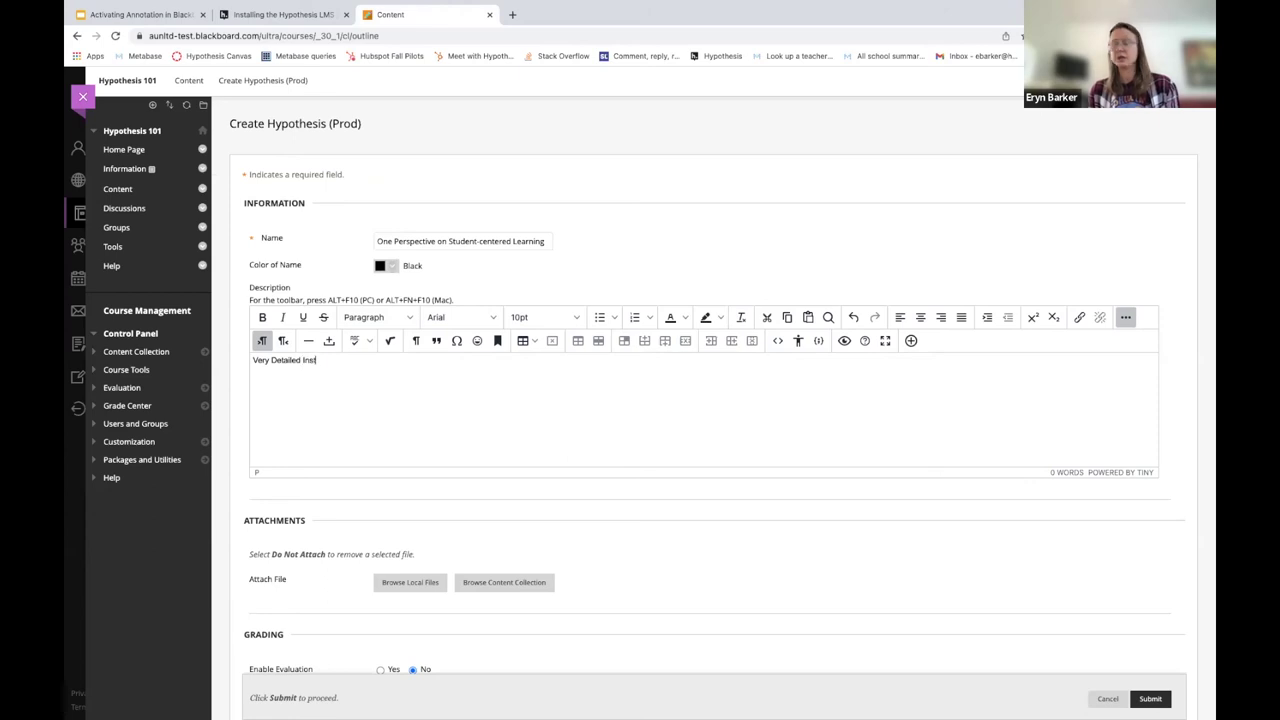
type("ructions here")
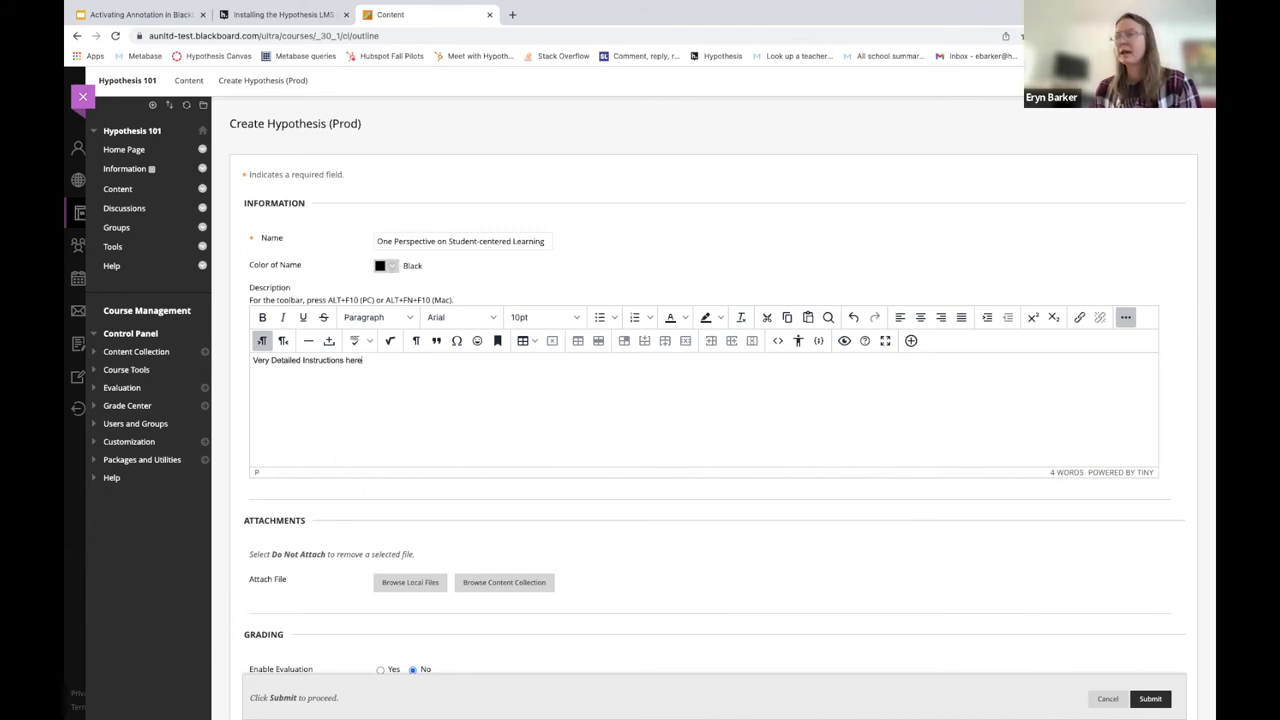
- Enable evaluation with 10 points possible and submit the new Hypothesis item
scroll(317, 514, "down", 2)
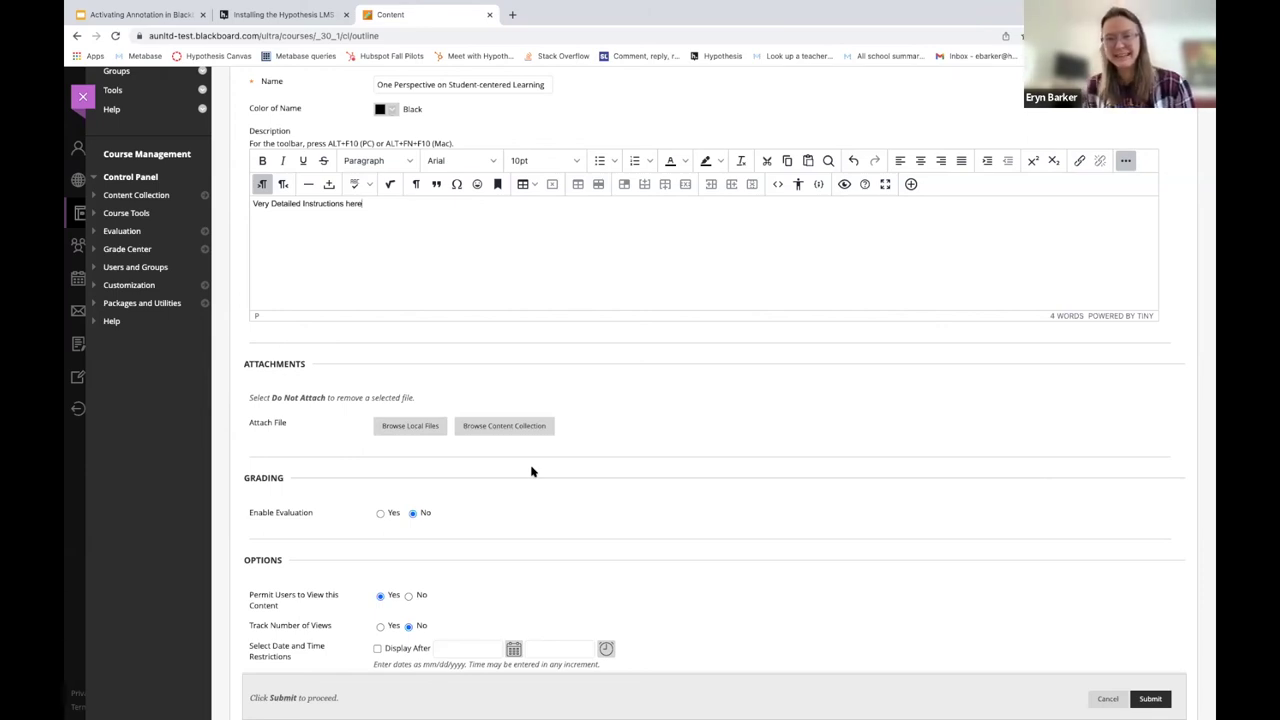
scroll(529, 483, "down", 2)
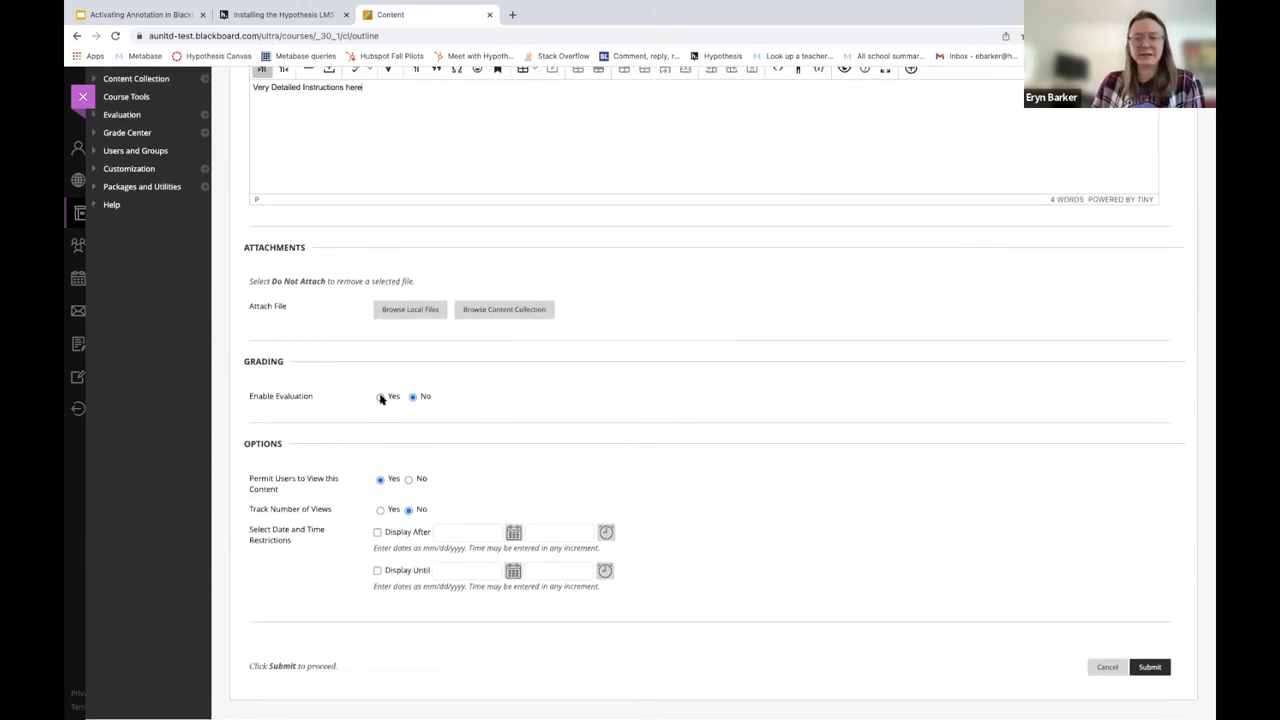
left_click(381, 397)
left_click(392, 443)
type("10")
scroll(792, 497, "down", 2)
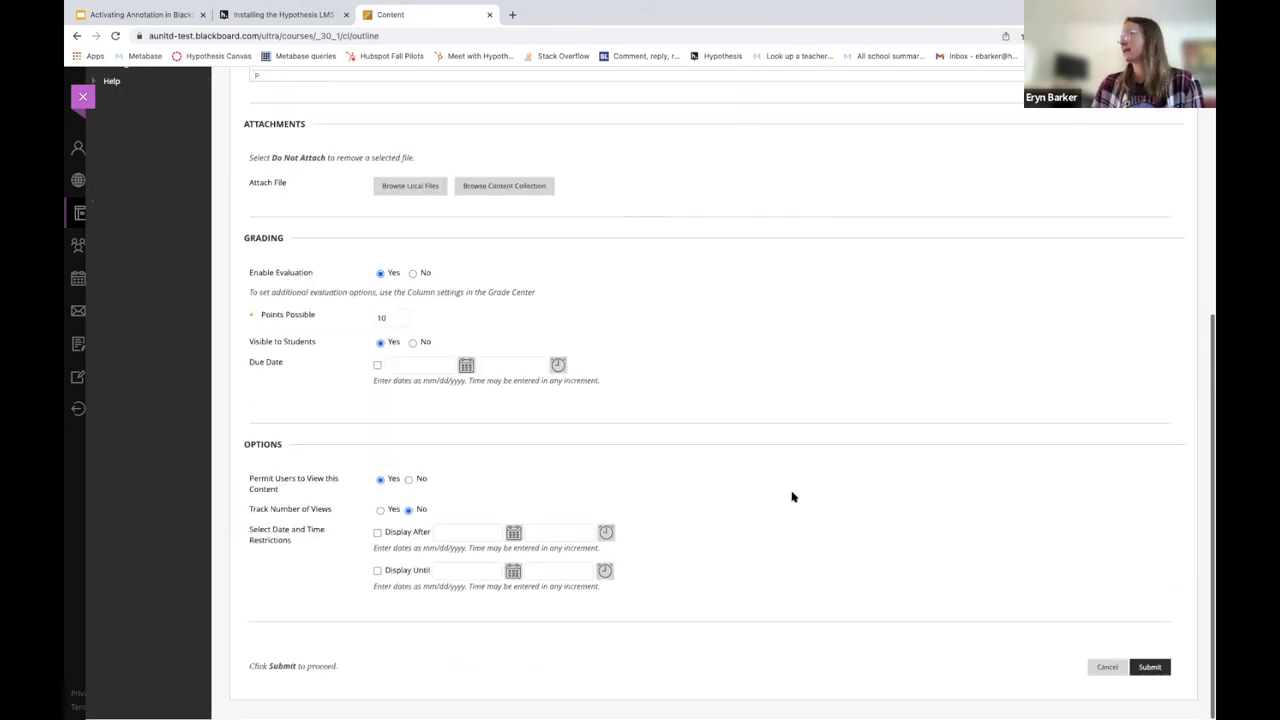
left_click(1151, 668)
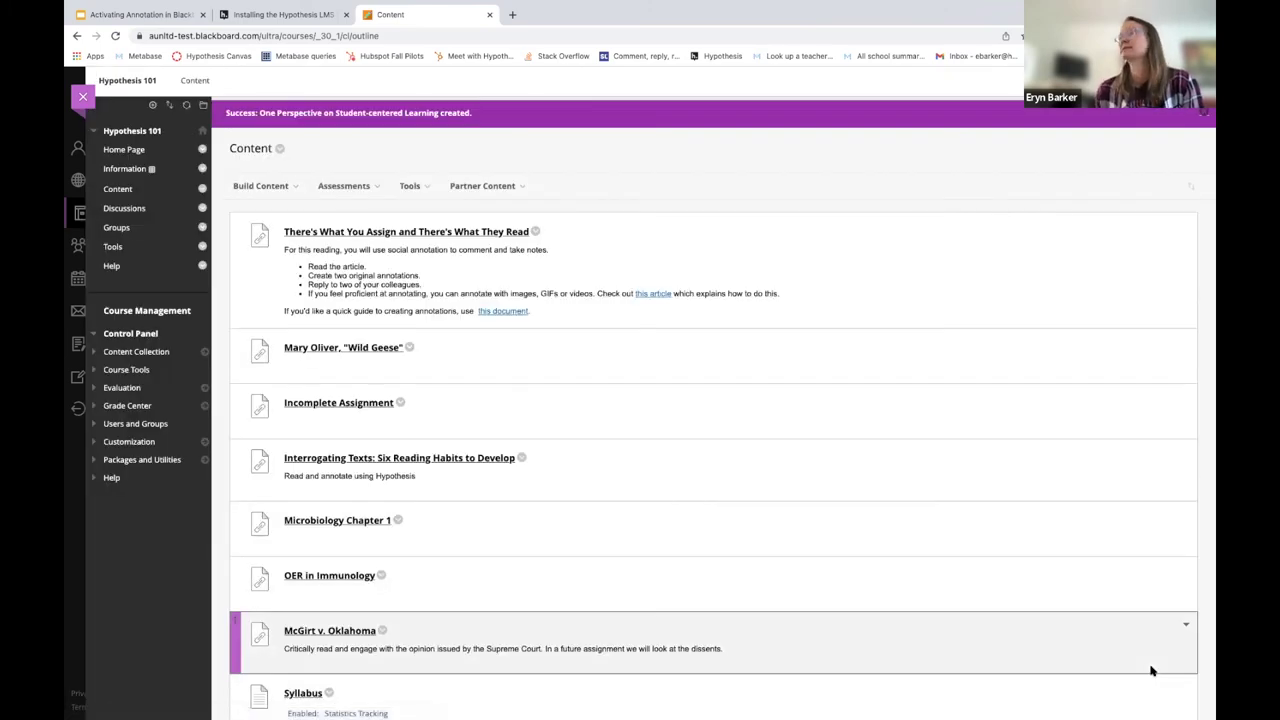
- Open the One Perspective on Student-centered Learning item at the end of the course content list
scroll(1151, 671, "down", 15)
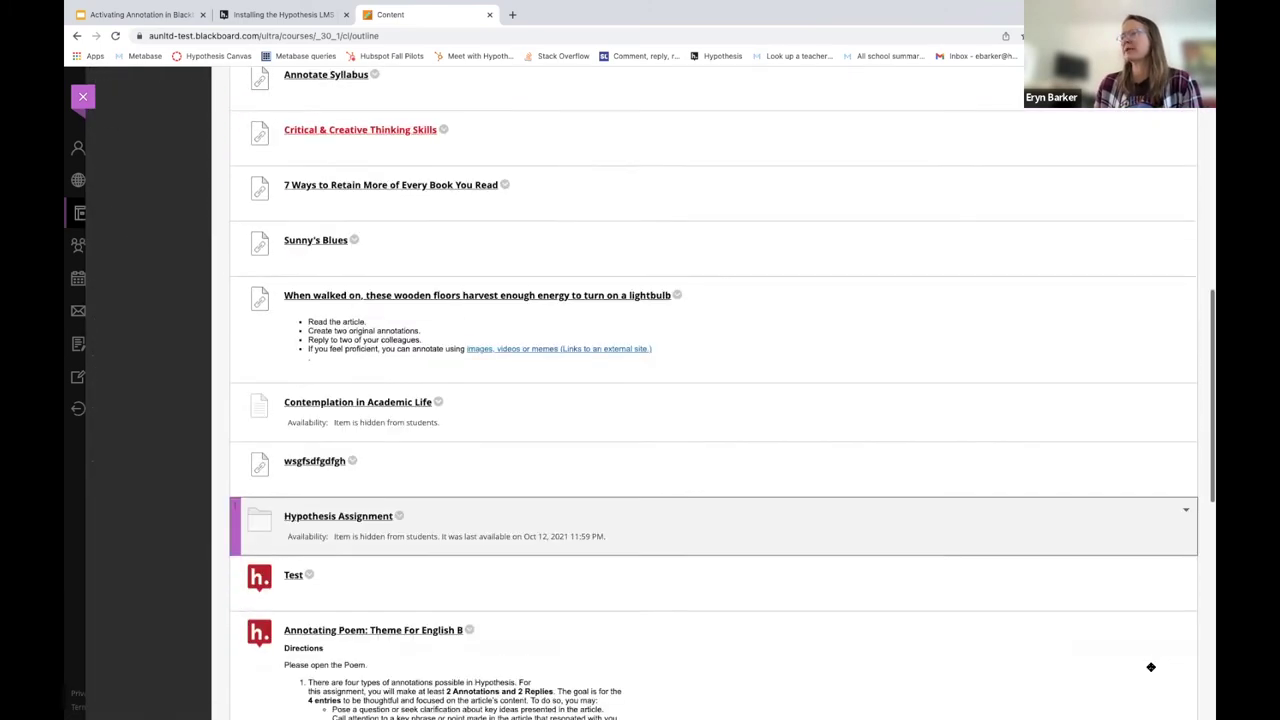
scroll(1151, 671, "down", 3)
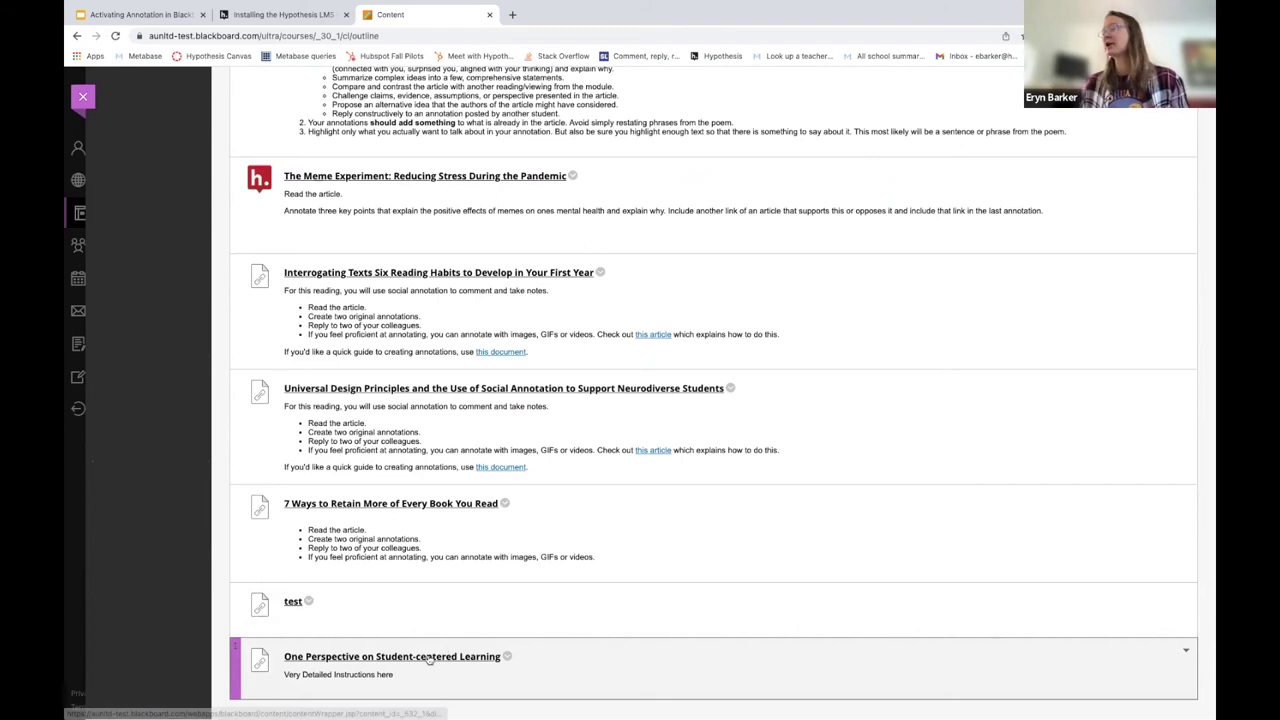
left_click(428, 659)
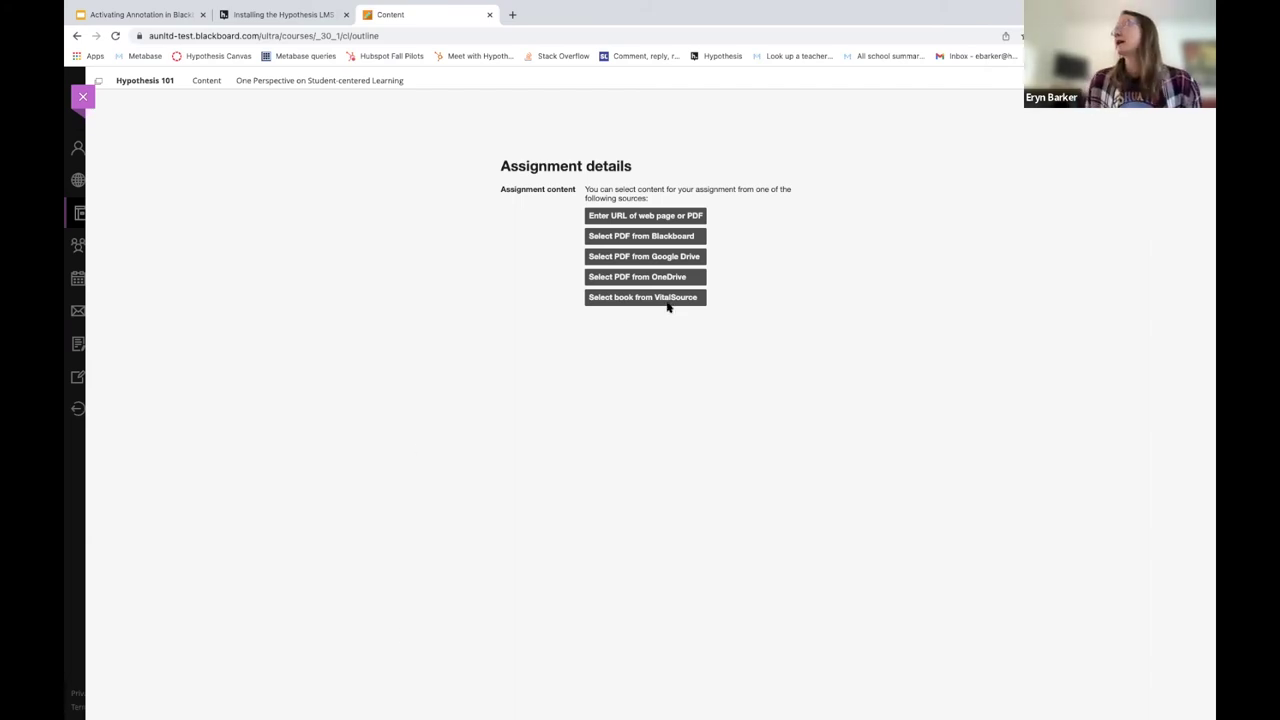
- Select the Blackboard PDF "OpenStaxMicrobiology Chapter1.pdf" as the assignment content
left_click(645, 237)
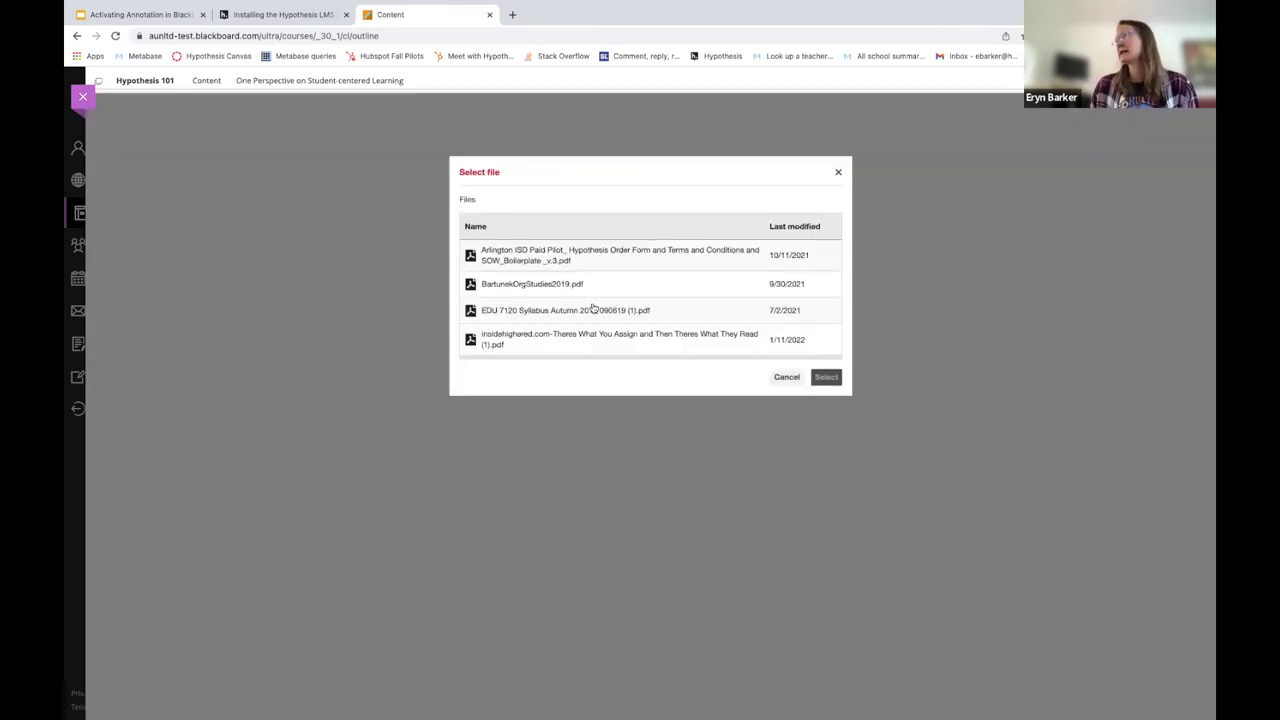
scroll(600, 306, "down", 1)
scroll(593, 308, "up", 2)
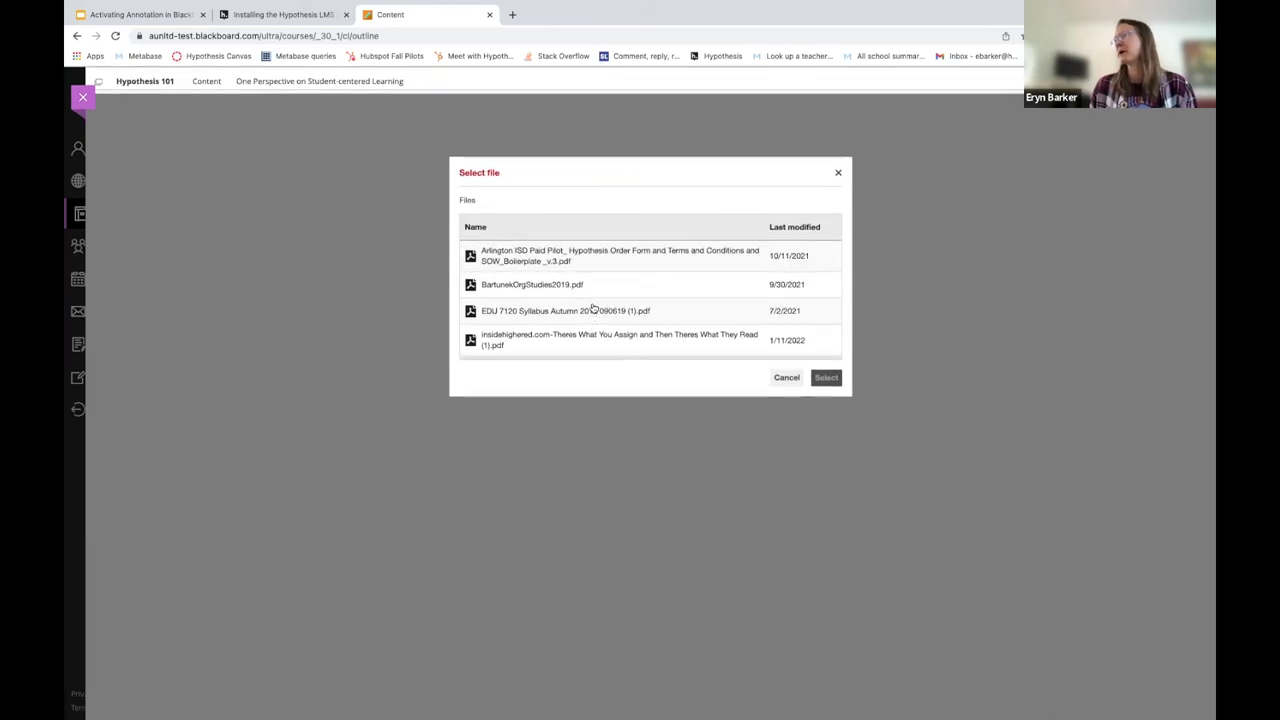
scroll(593, 308, "down", 1)
scroll(593, 308, "down", 1)
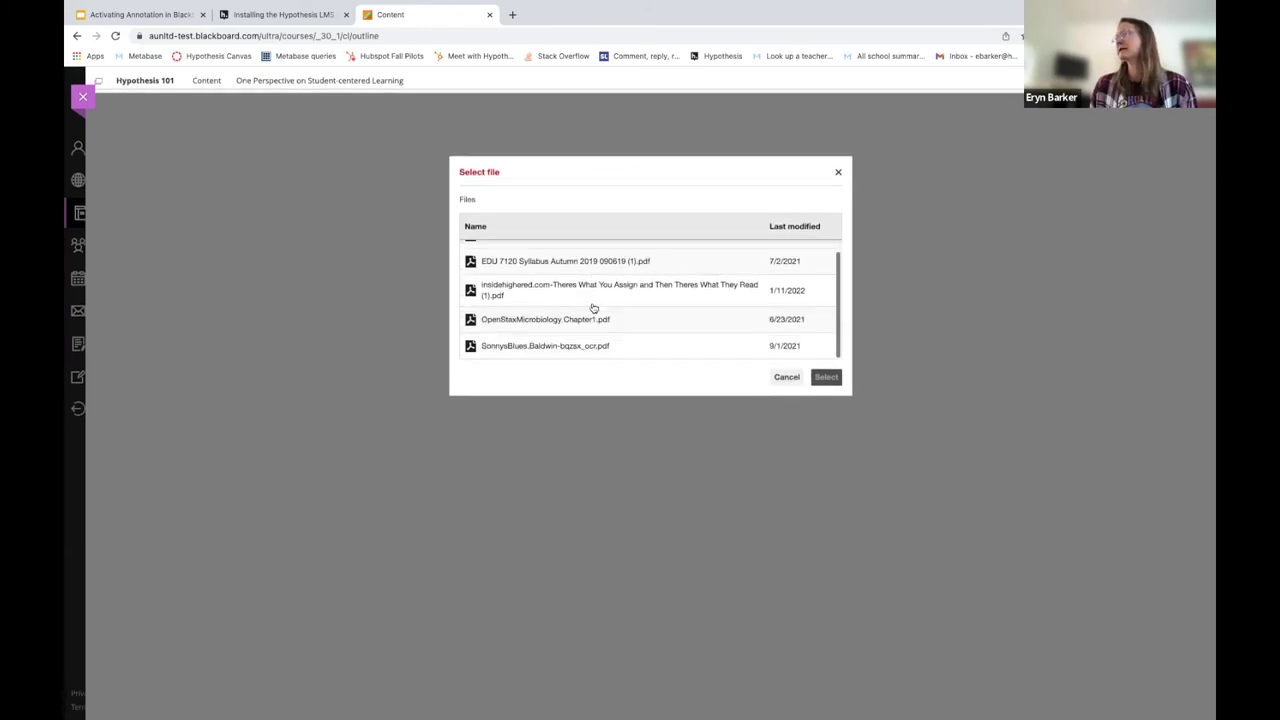
left_click(532, 318)
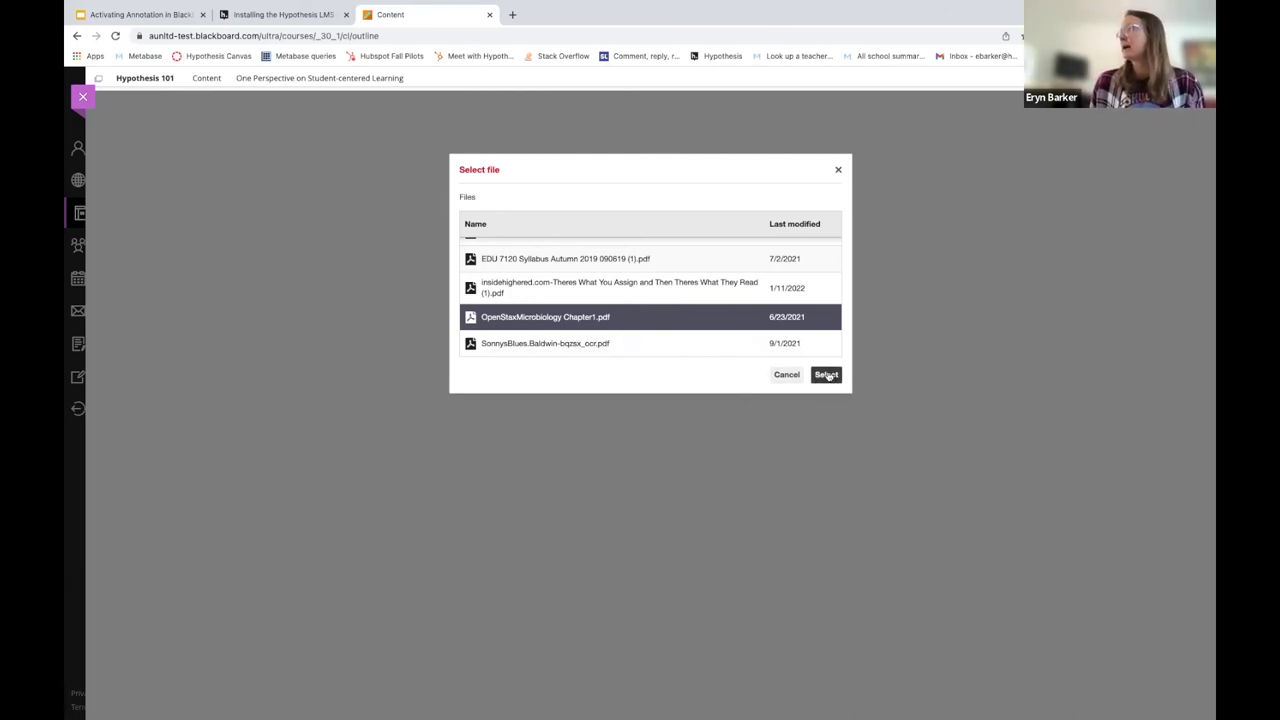
left_click(826, 376)
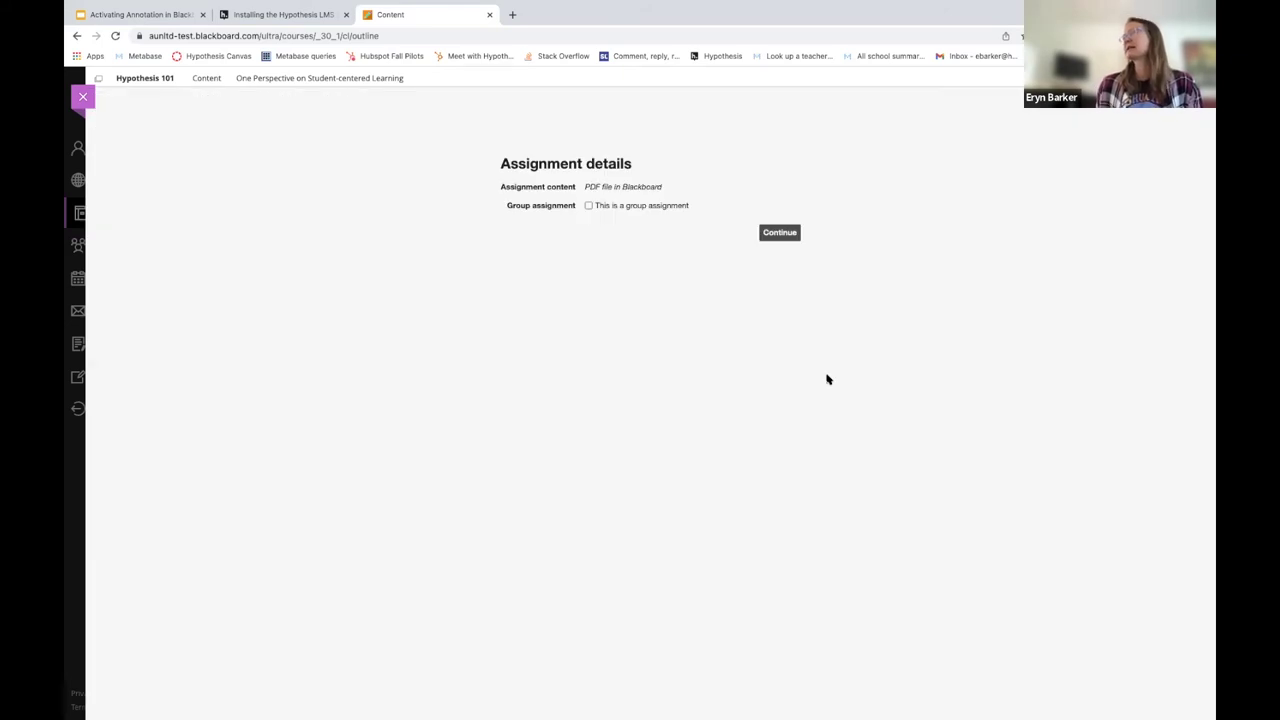
left_click(589, 206)
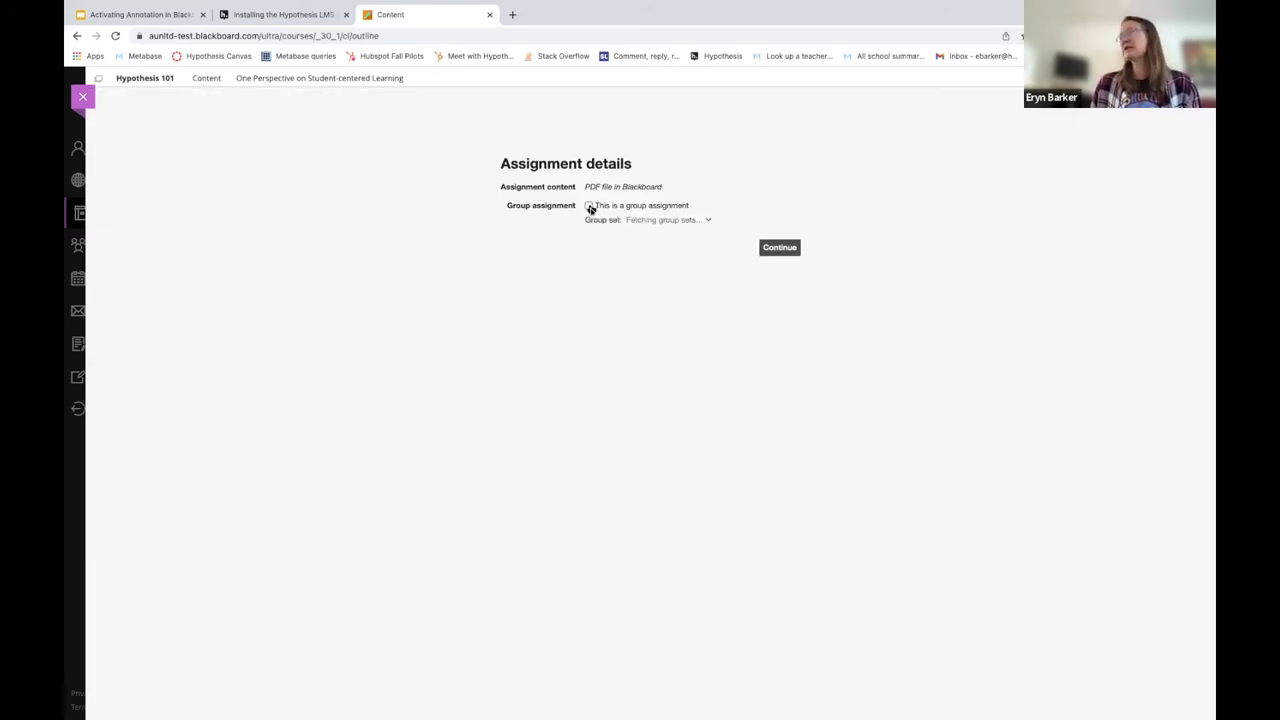
left_click(666, 220)
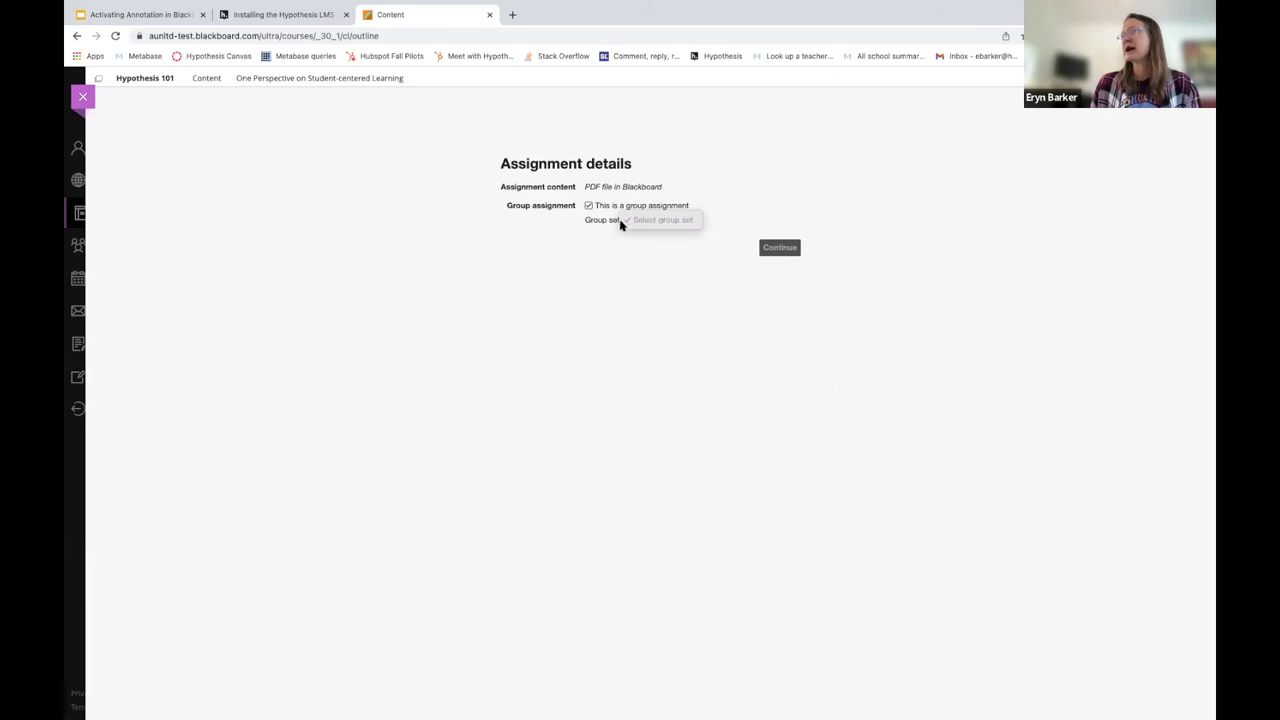
left_click(589, 207)
left_click(589, 207)
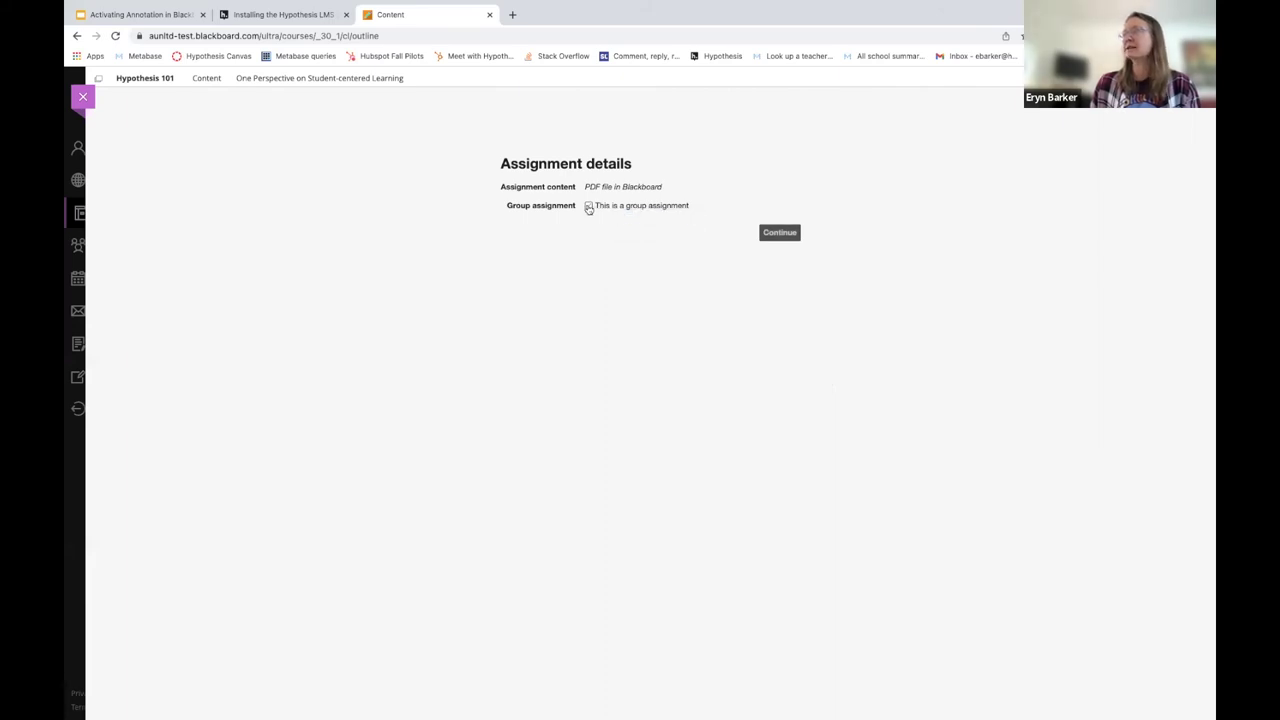
- Finish the assignment details without a group set and open the microbiology PDF for annotation
left_click(780, 233)
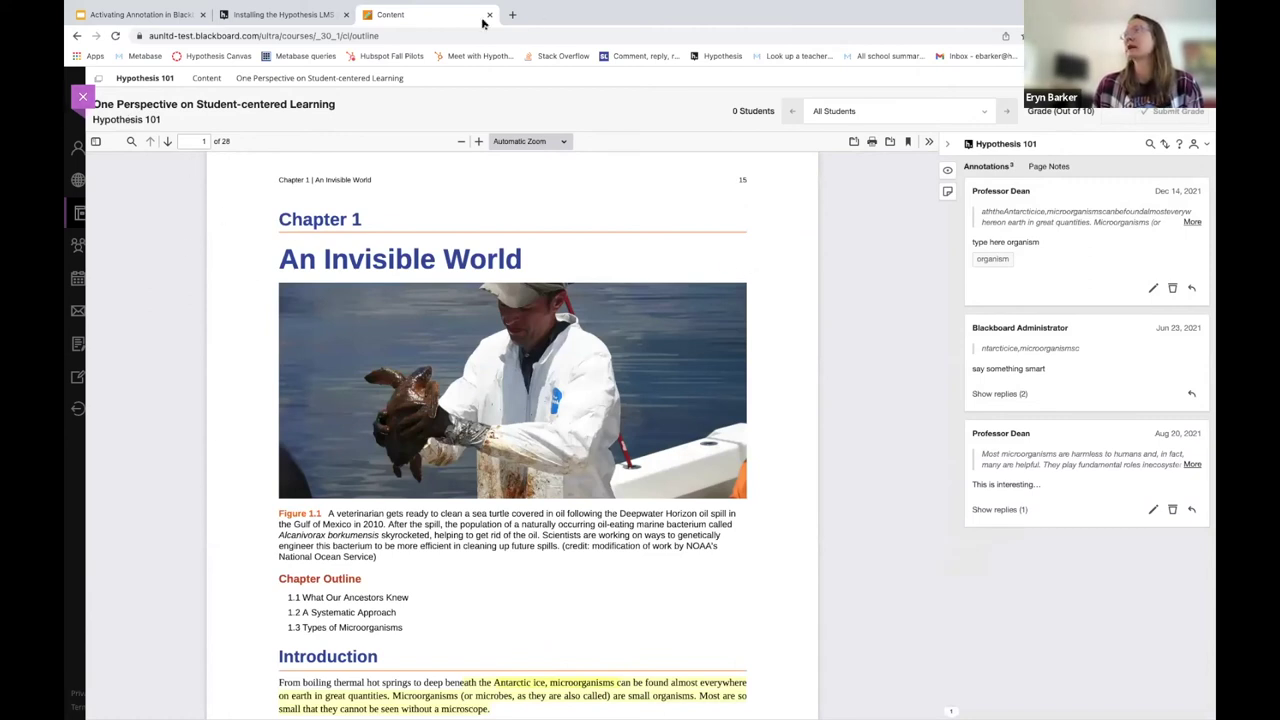
- Switch to the Activating Annotation in Blackboard presentation and advance to the 400+ Hypothesis AnnotatED Partners slide
left_click(182, 15)
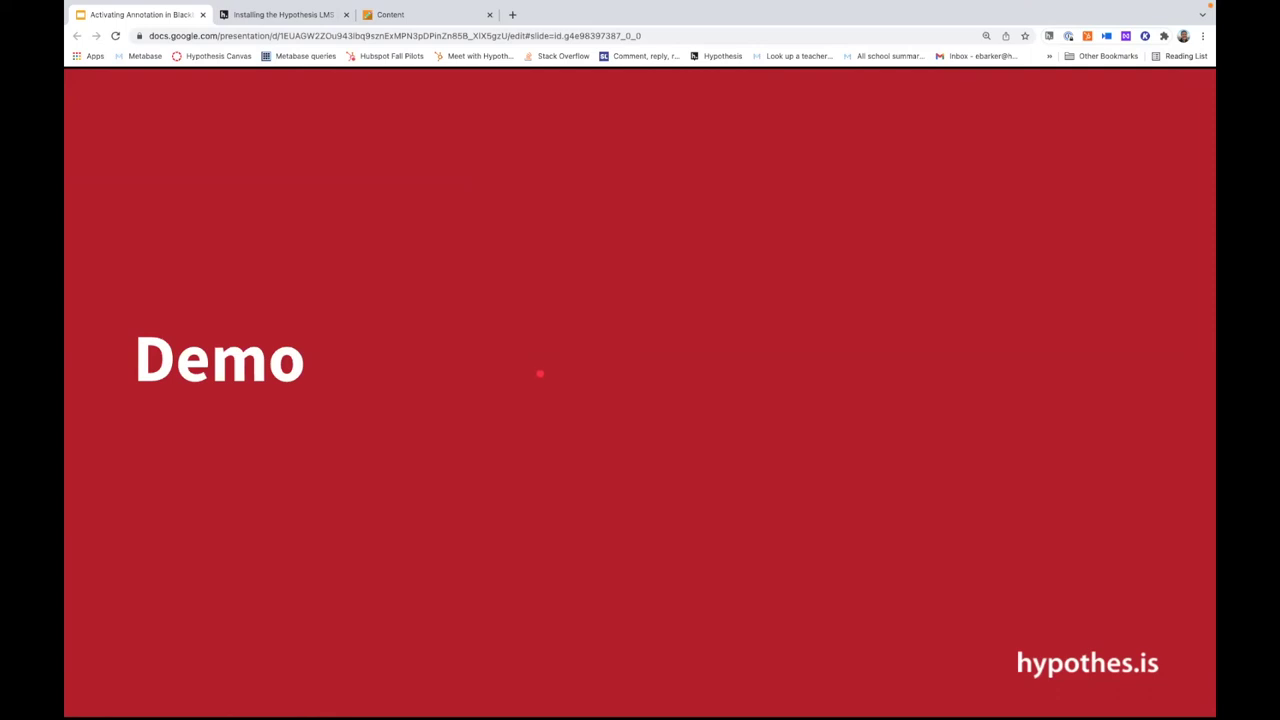
key("Right")
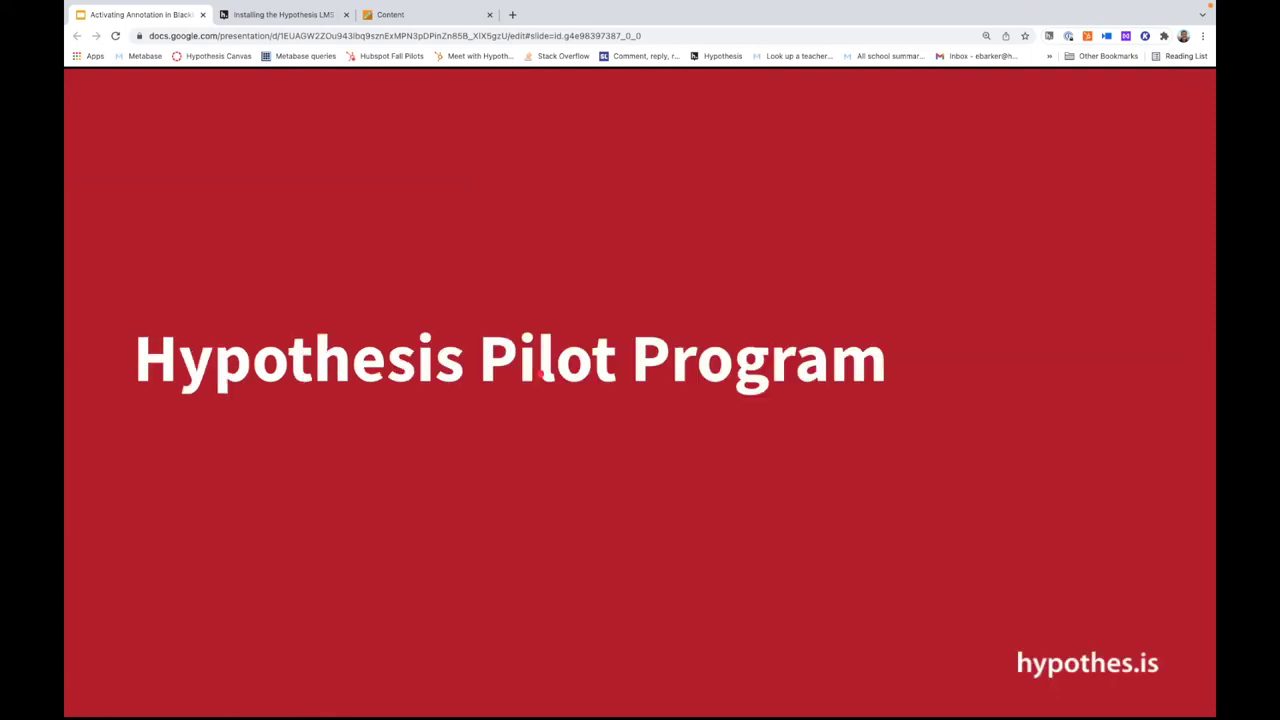
key("Right")
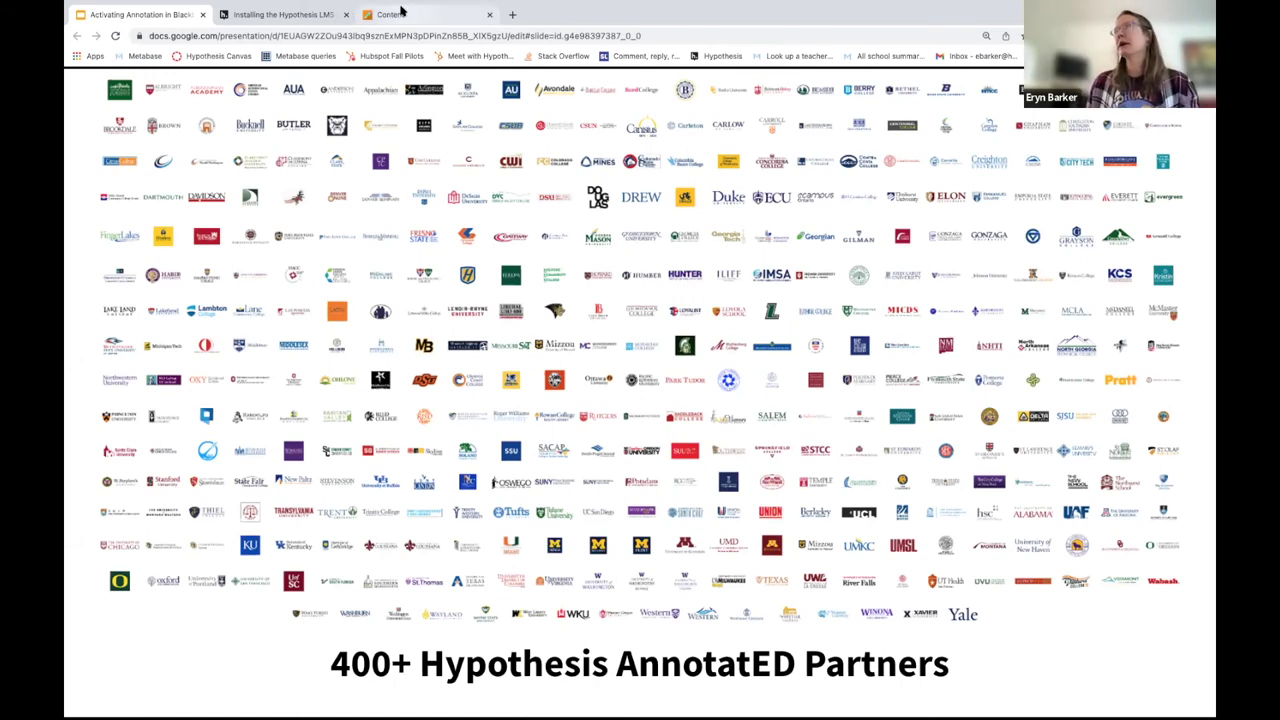
- Return to Blackboard and open the "There's What You Assign and There's What They Read" reading from the Hypothesis 101 course content
left_click(402, 14)
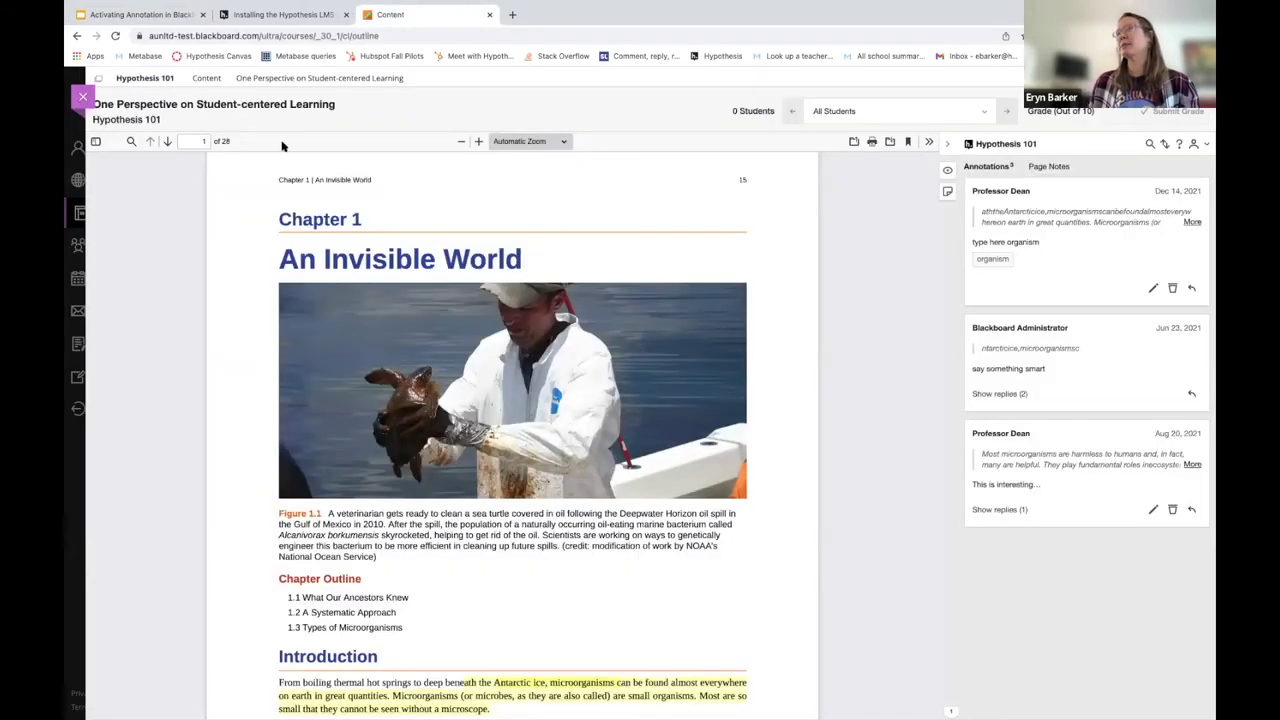
left_click(84, 99)
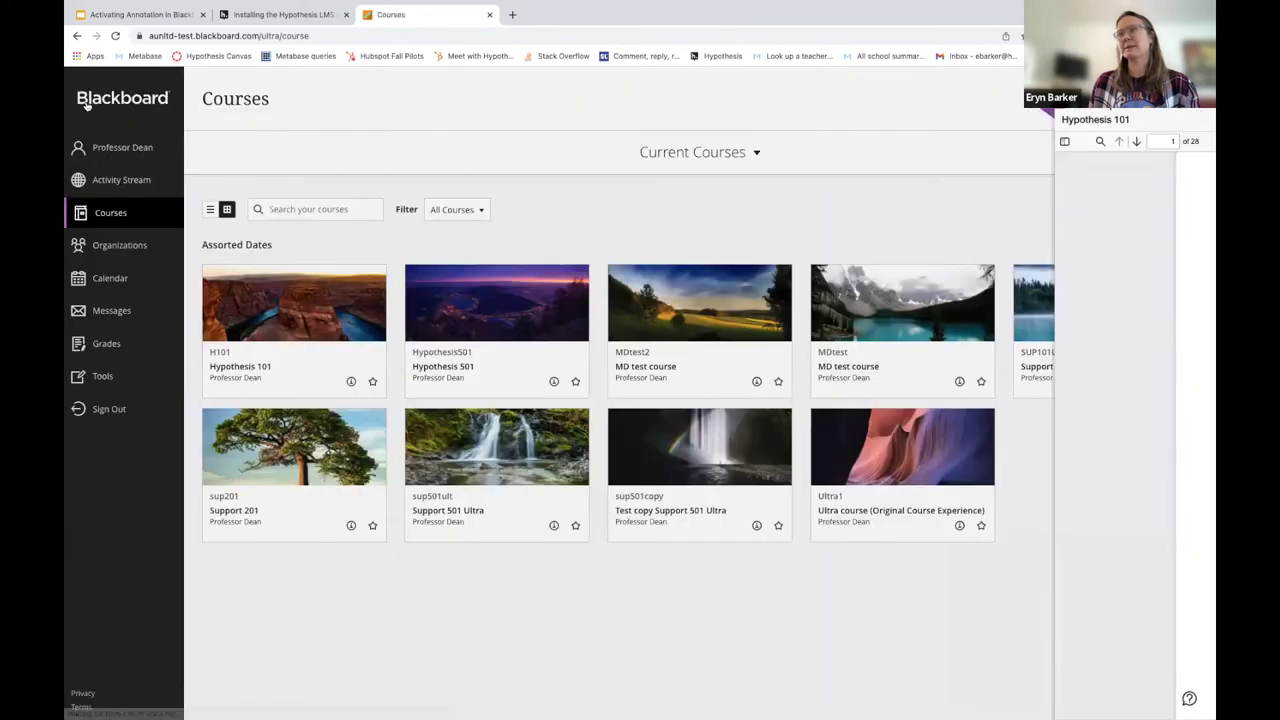
left_click(240, 338)
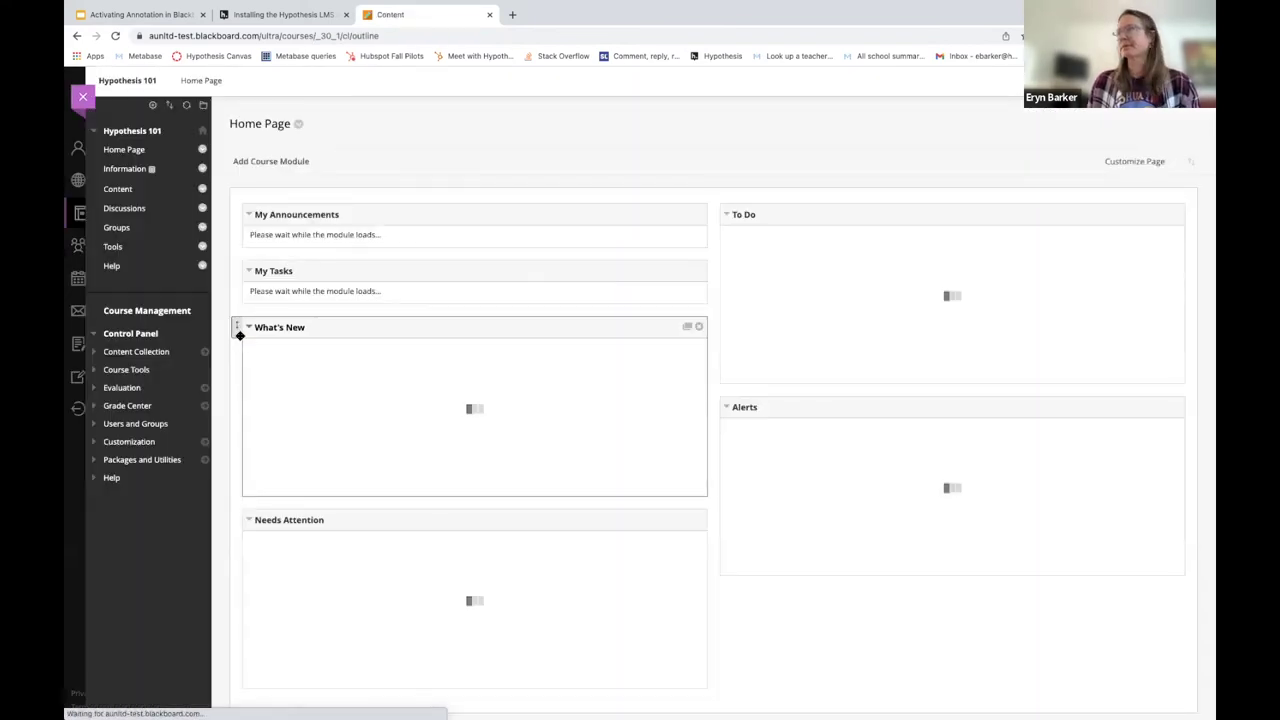
left_click(120, 190)
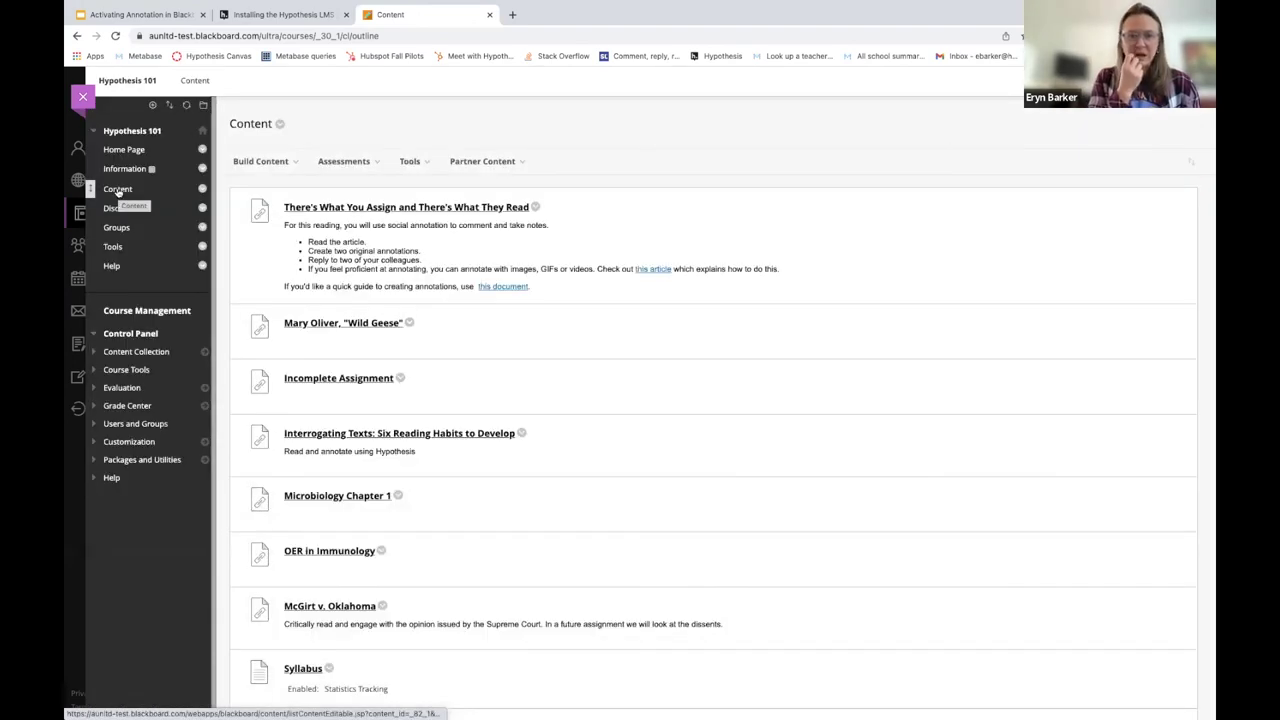
left_click(416, 208)
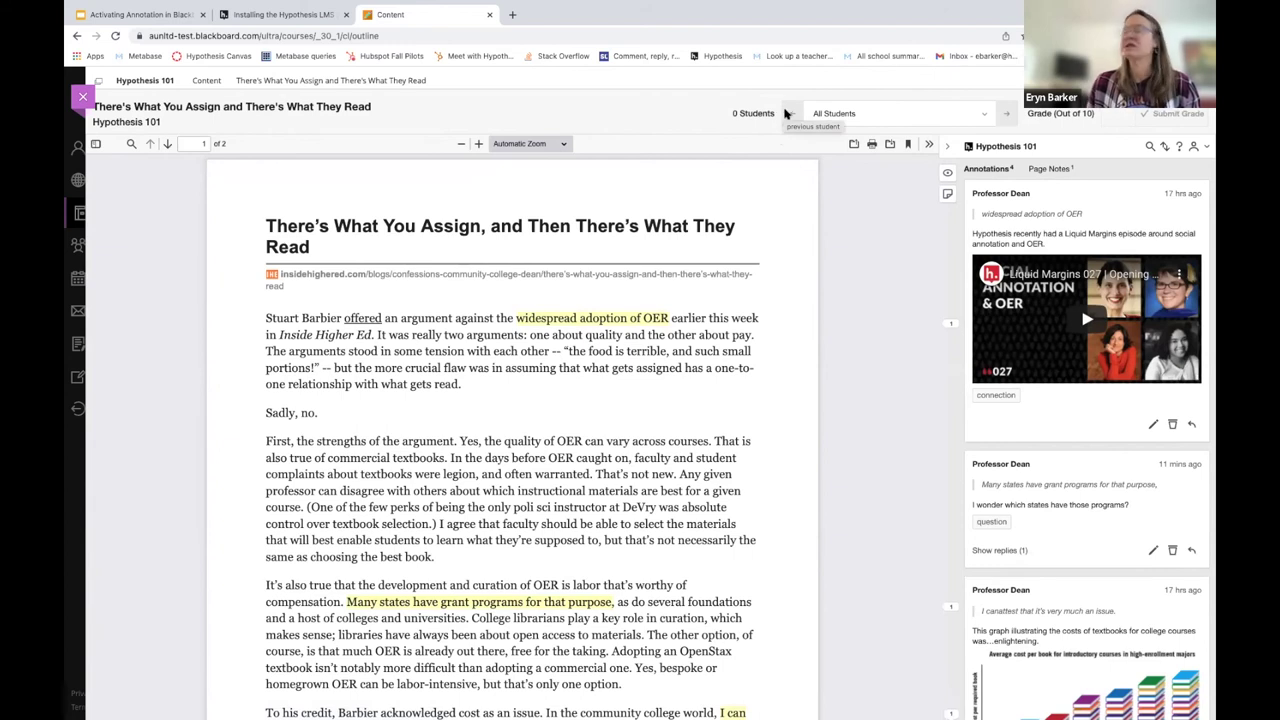
- Examine the student selector in the reading's grading bar, leaving All Students selected
left_click(984, 115)
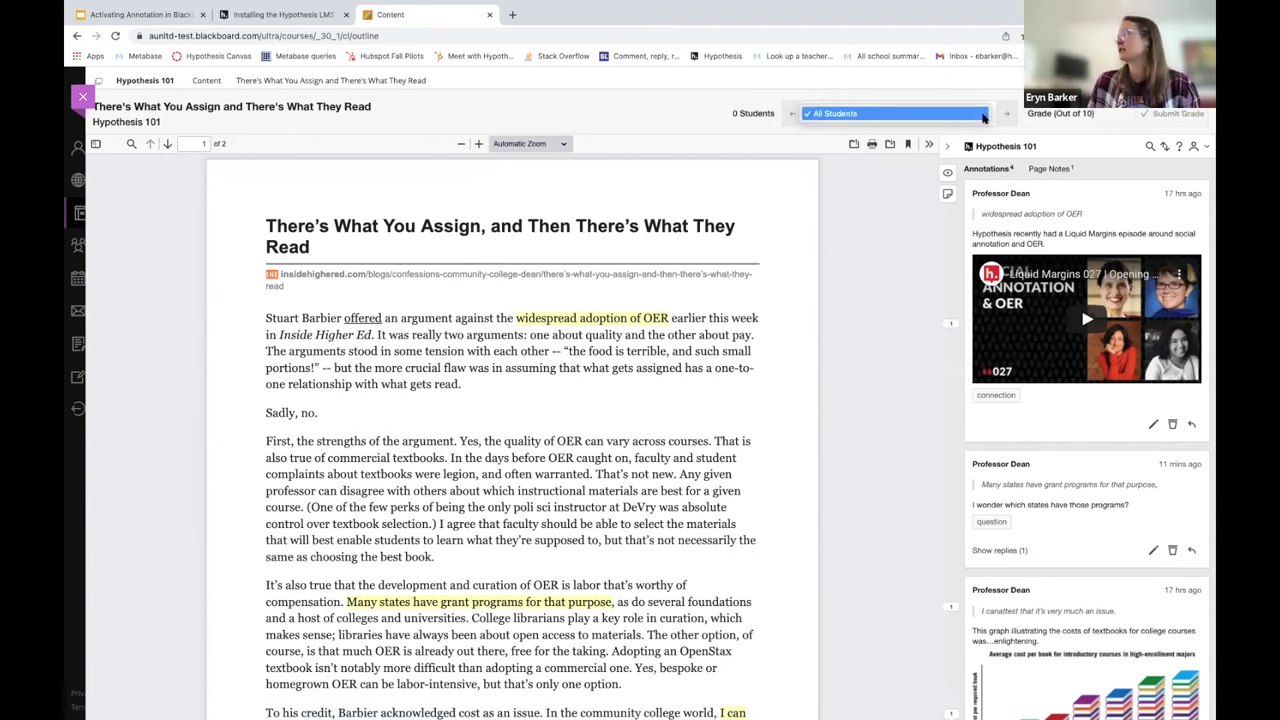
left_click(981, 117)
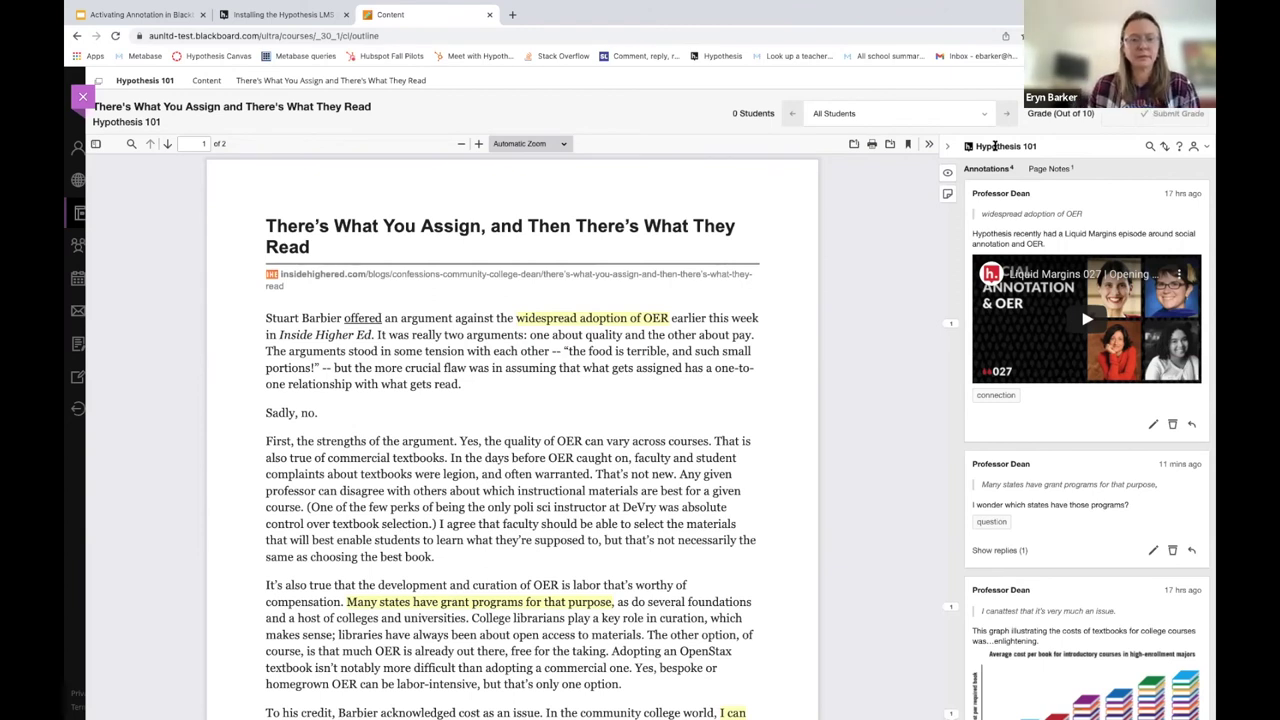
- Switch back to the presentation and advance to the Technical support slide
left_click(108, 14)
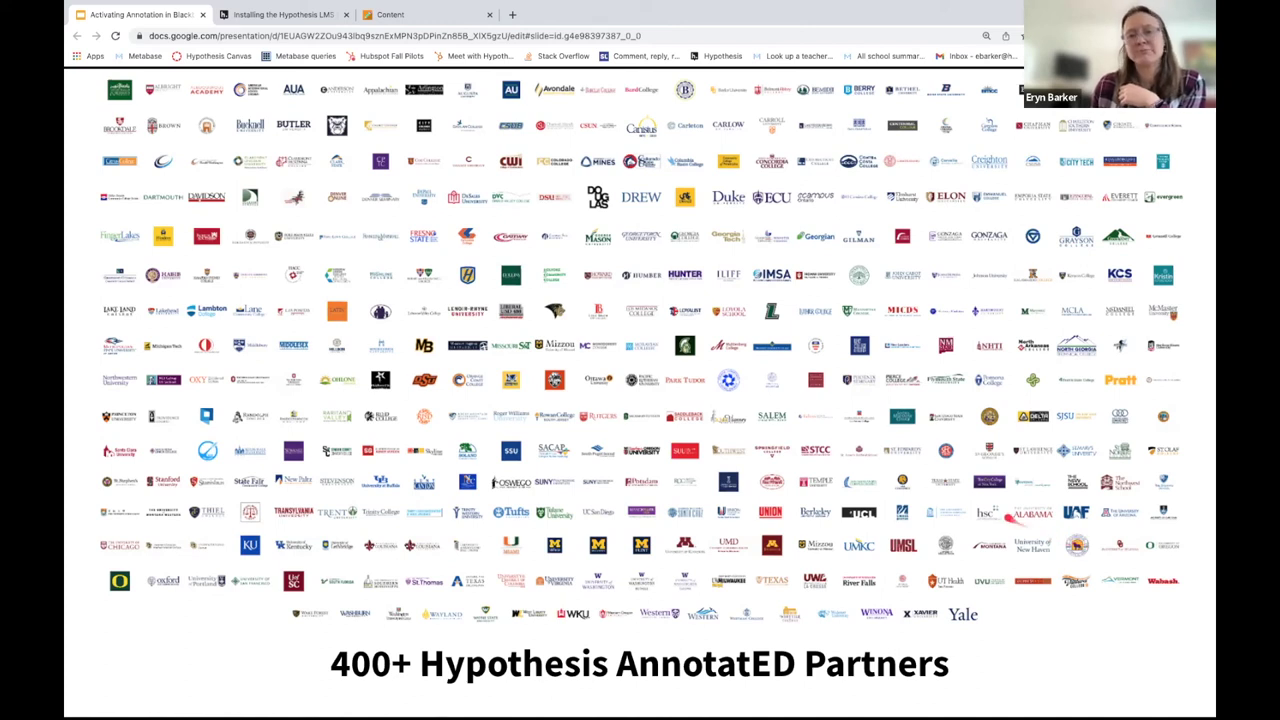
key("Right")
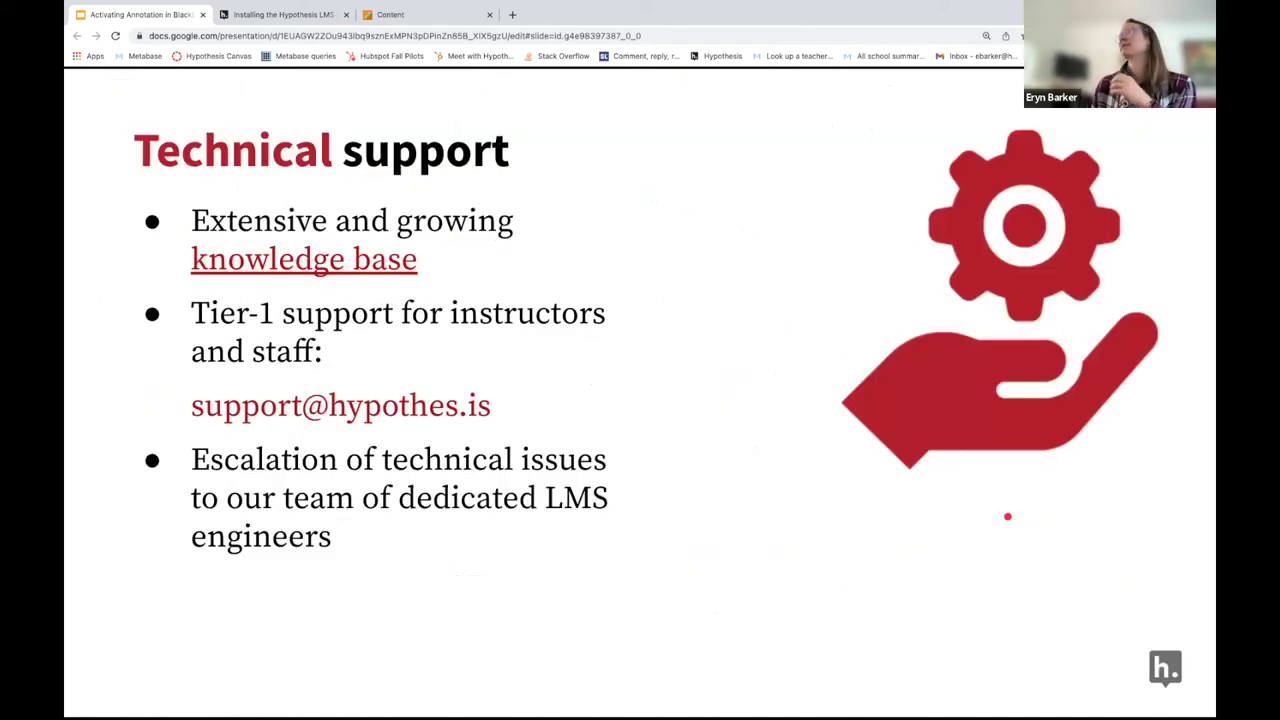